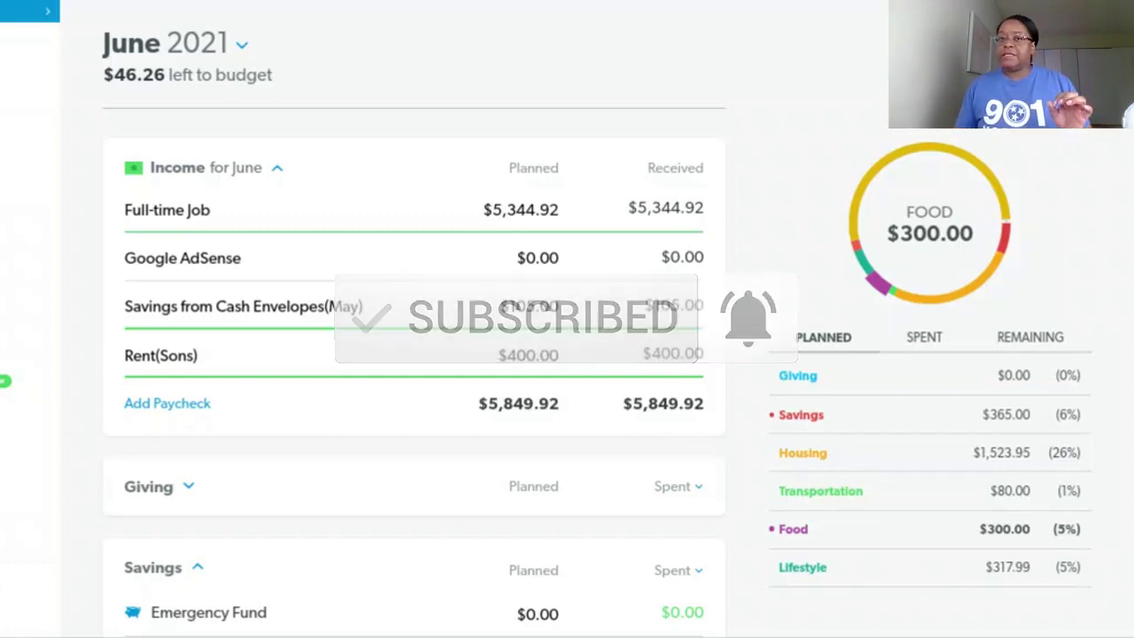
Start the July 2021 budget from a copy of June's budget
click(240, 46)
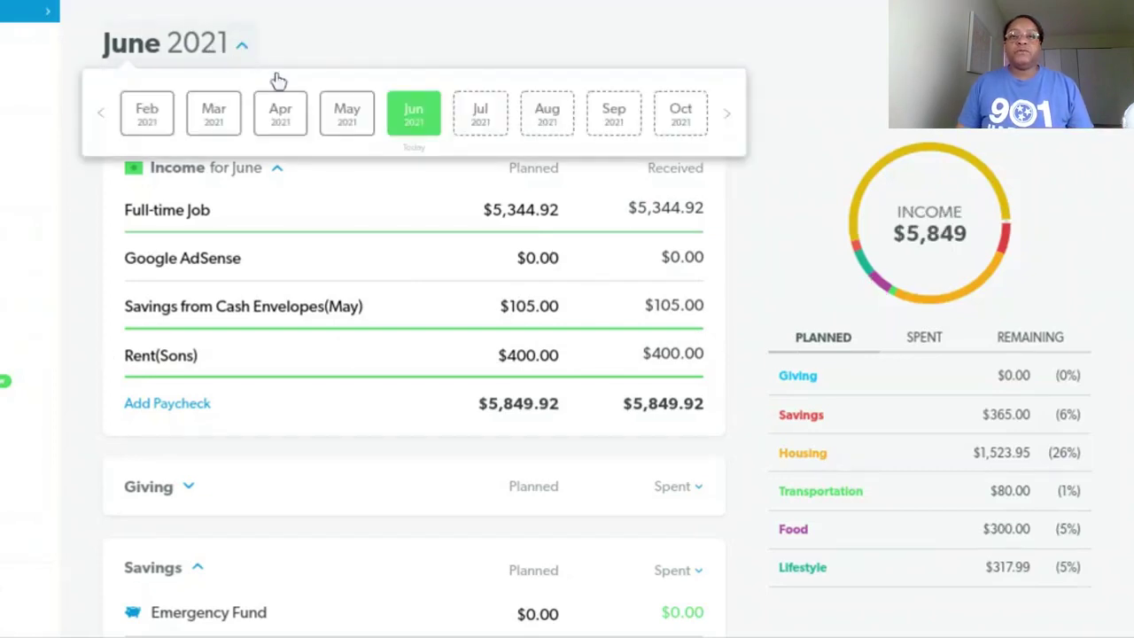
click(479, 115)
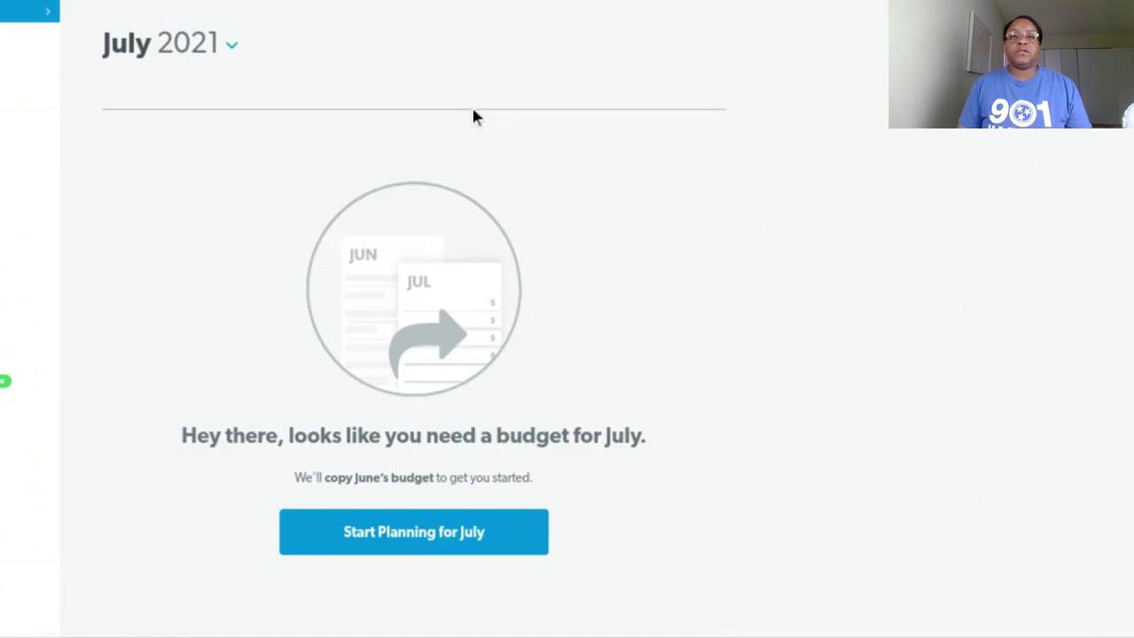
click(401, 549)
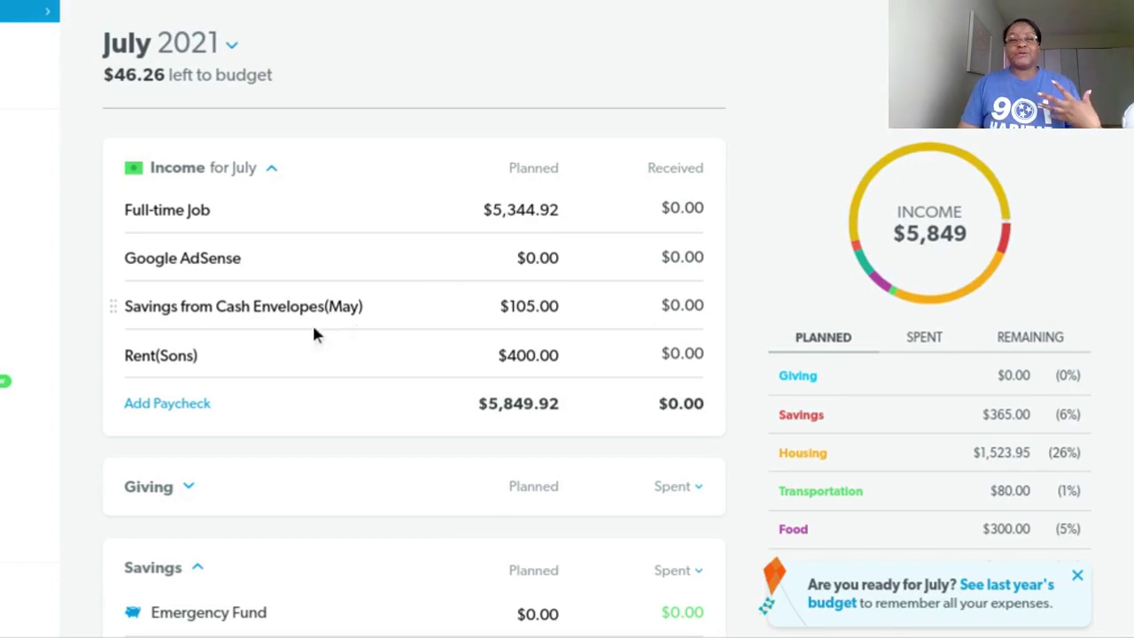
Rename the cash envelope savings item in July's income to "Savings from Cash Envelopes(June)"
click(355, 308)
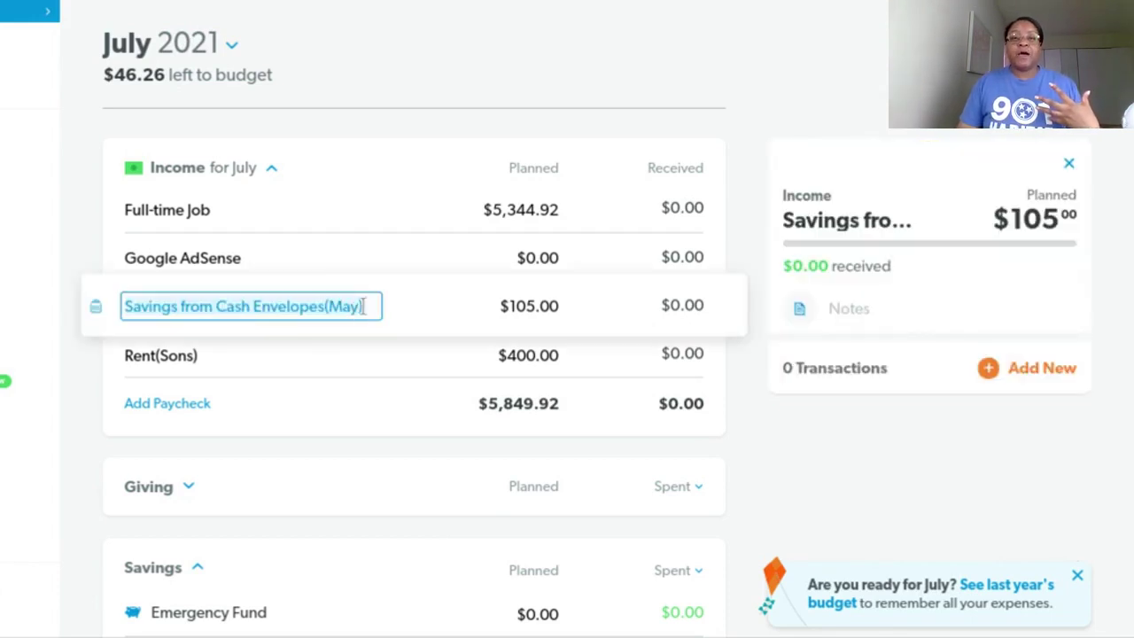
click(355, 308)
key(BackSpace)
key(BackSpace)
key(BackSpace)
text(June)
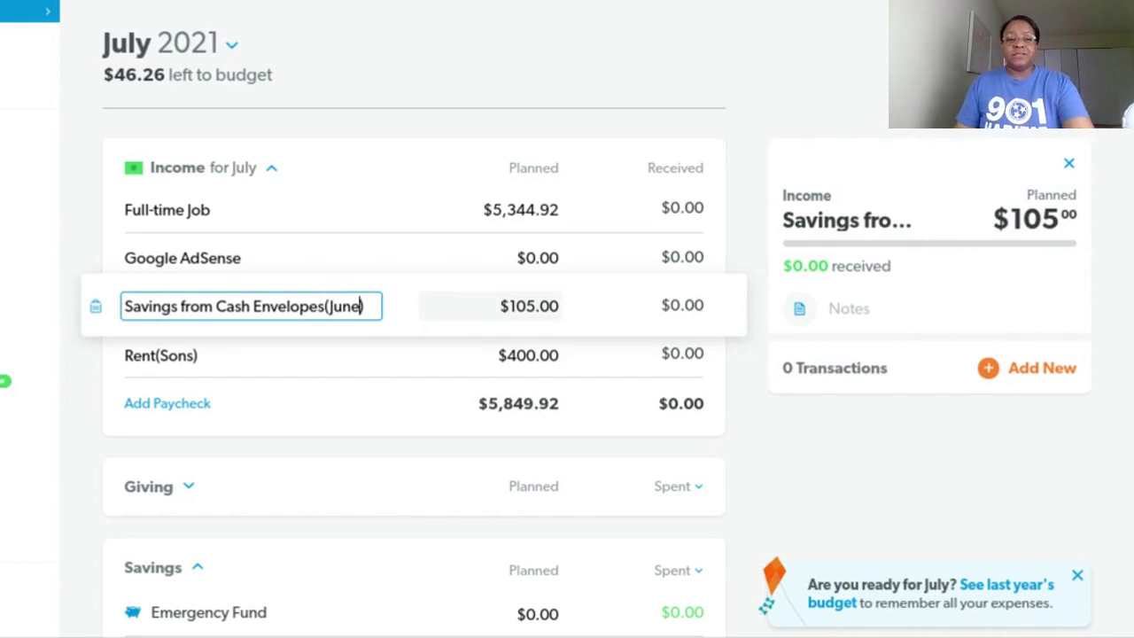
Set the planned amount of the cash envelope savings income to $65
key(Tab)
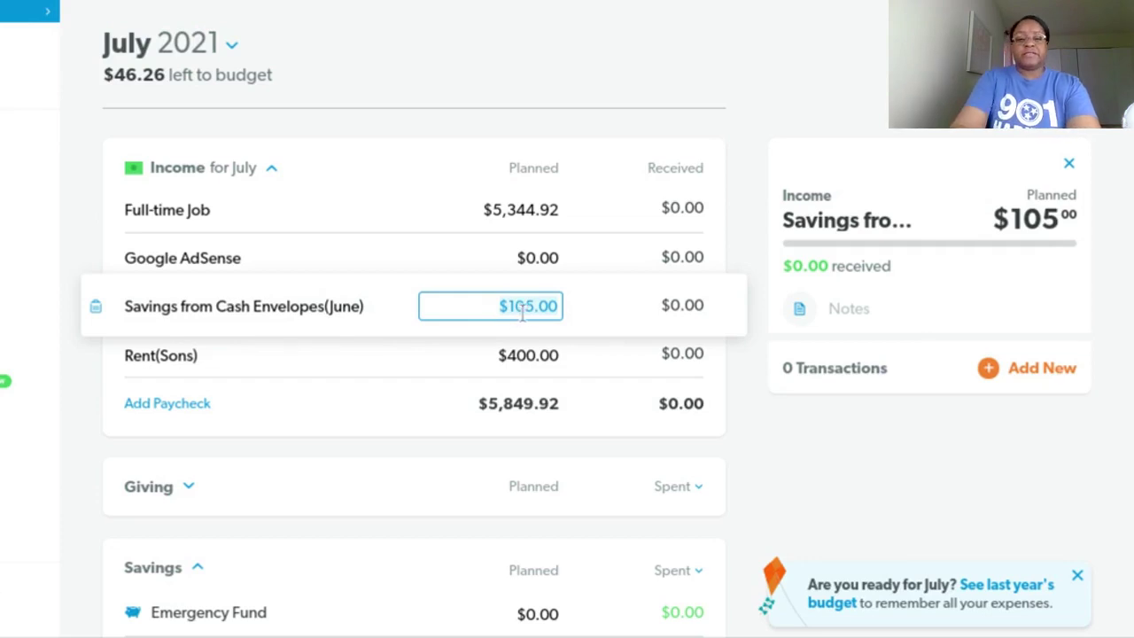
key(ctrl+a)
text(65)
key(Tab)
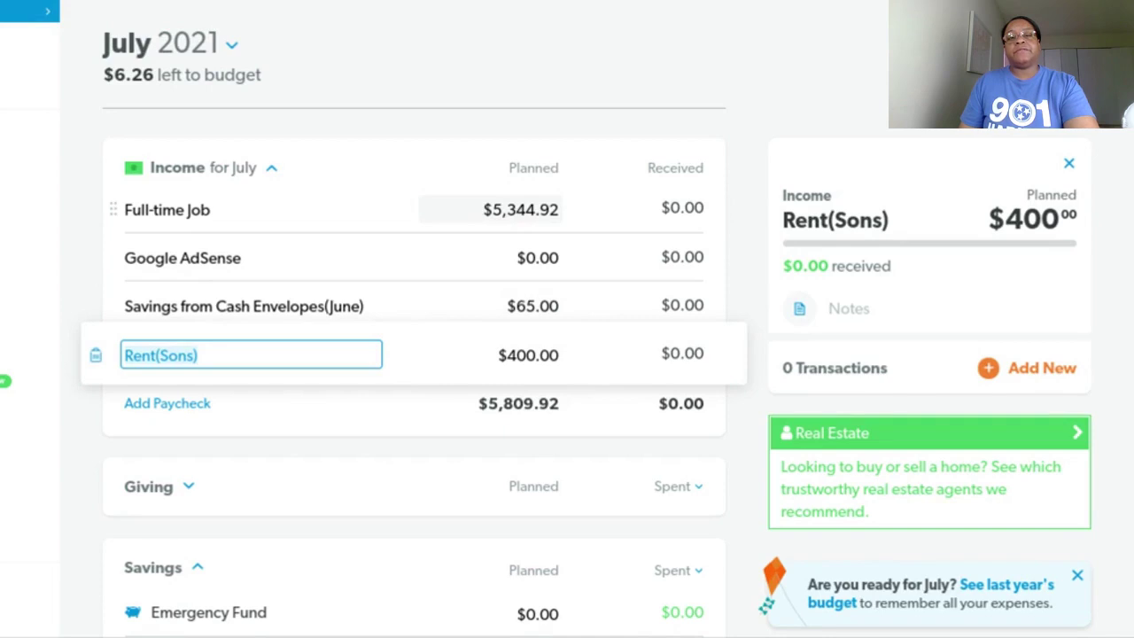
Add a paycheck named "Bonus" to July's income with a planned amount of $2,800
click(197, 406)
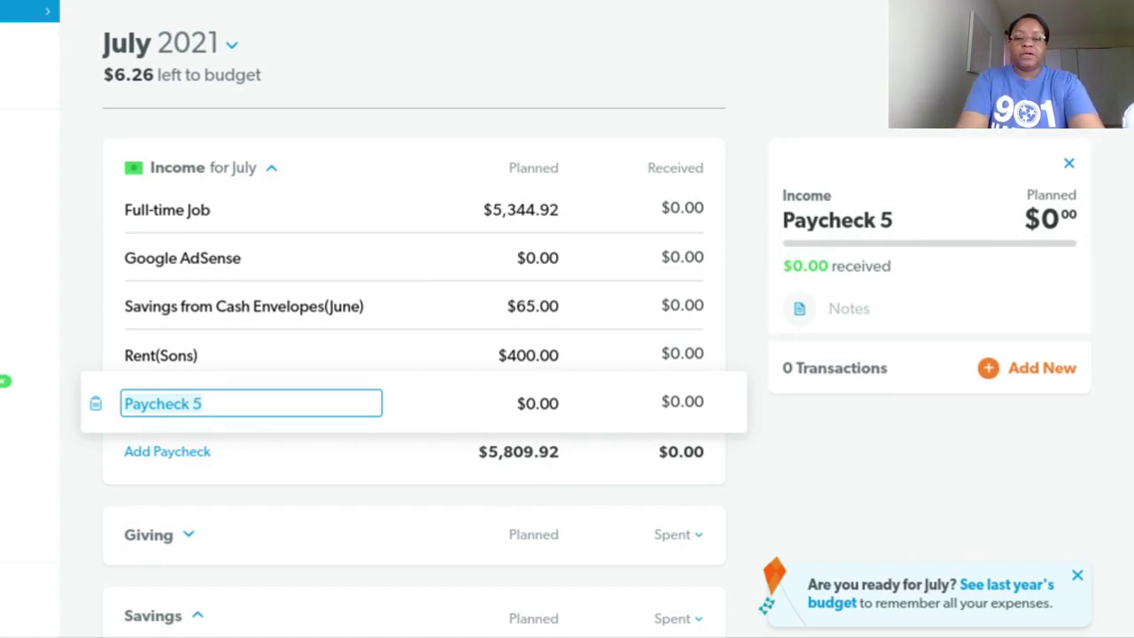
text(Bonus)
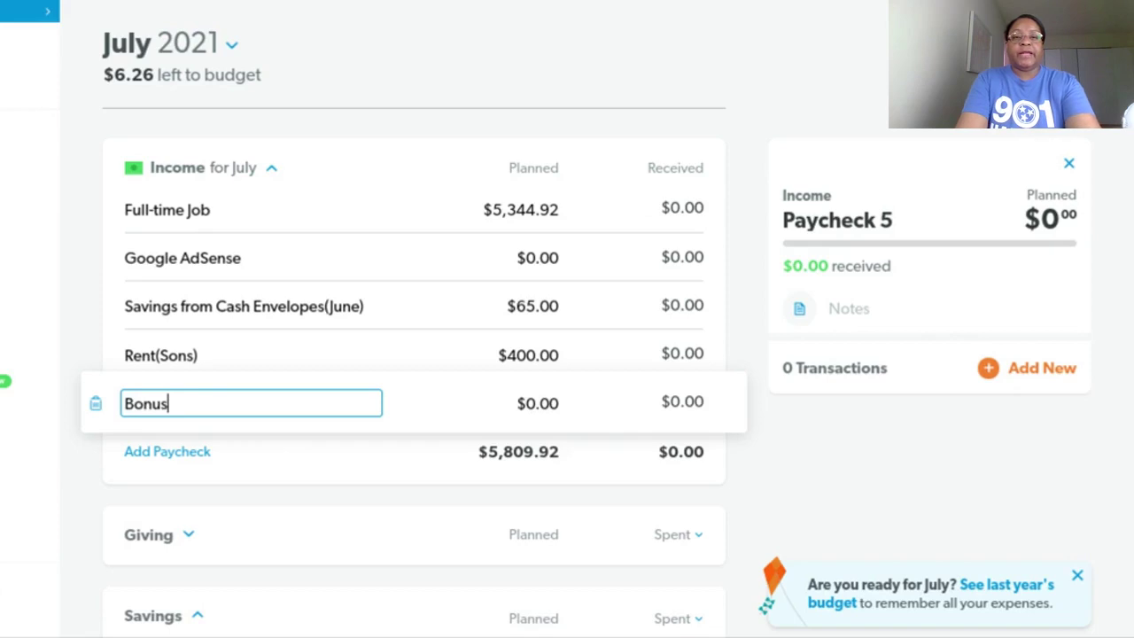
key(Tab)
text(2800)
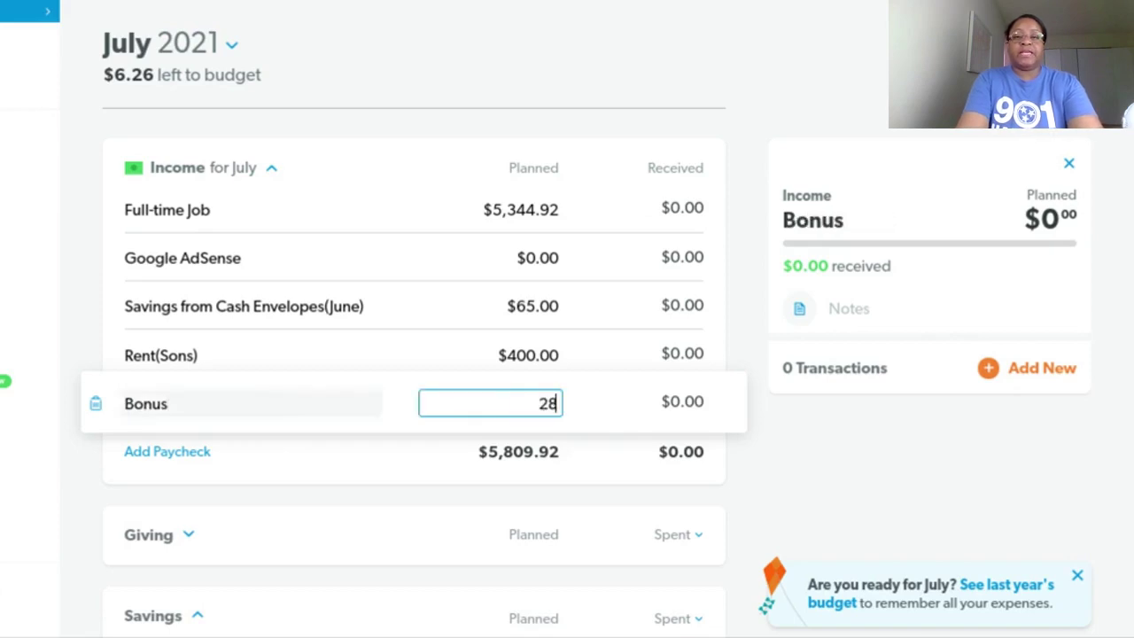
key(Tab)
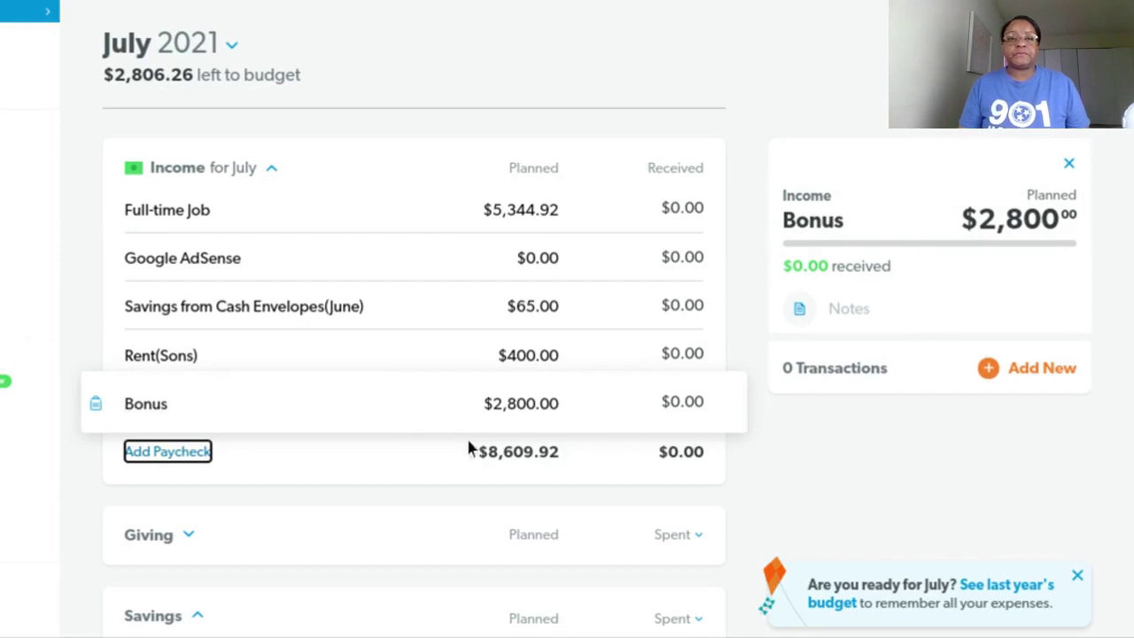
Set the planned amount of the Cushion fund in Savings to $0
scroll(467, 443, down, 2)
scroll(467, 448, down, 2)
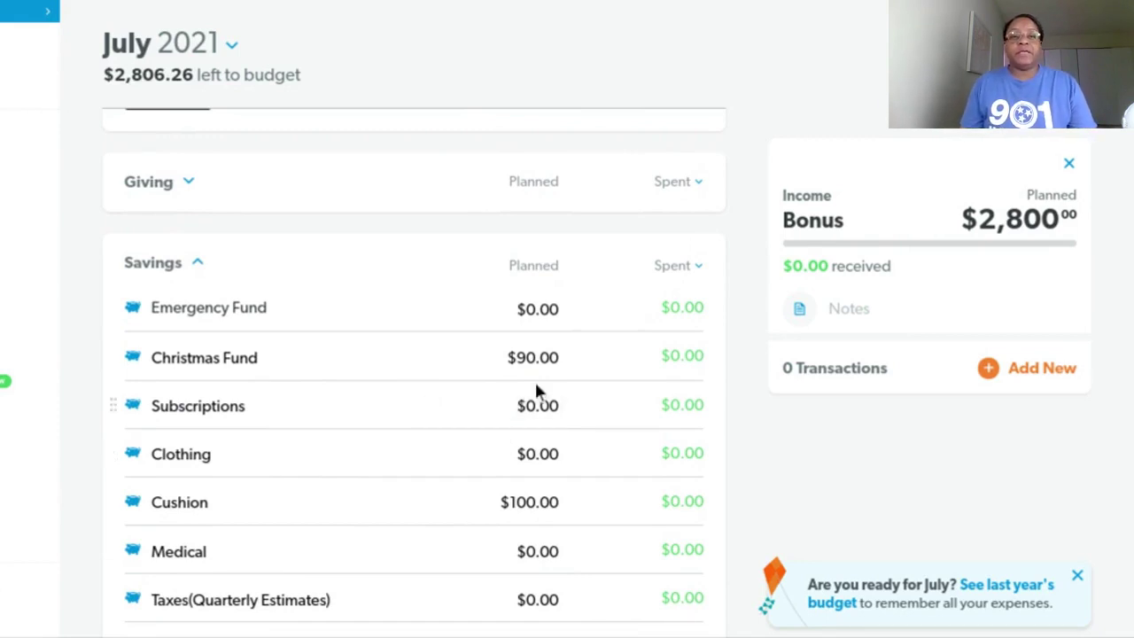
scroll(565, 440, down, 2)
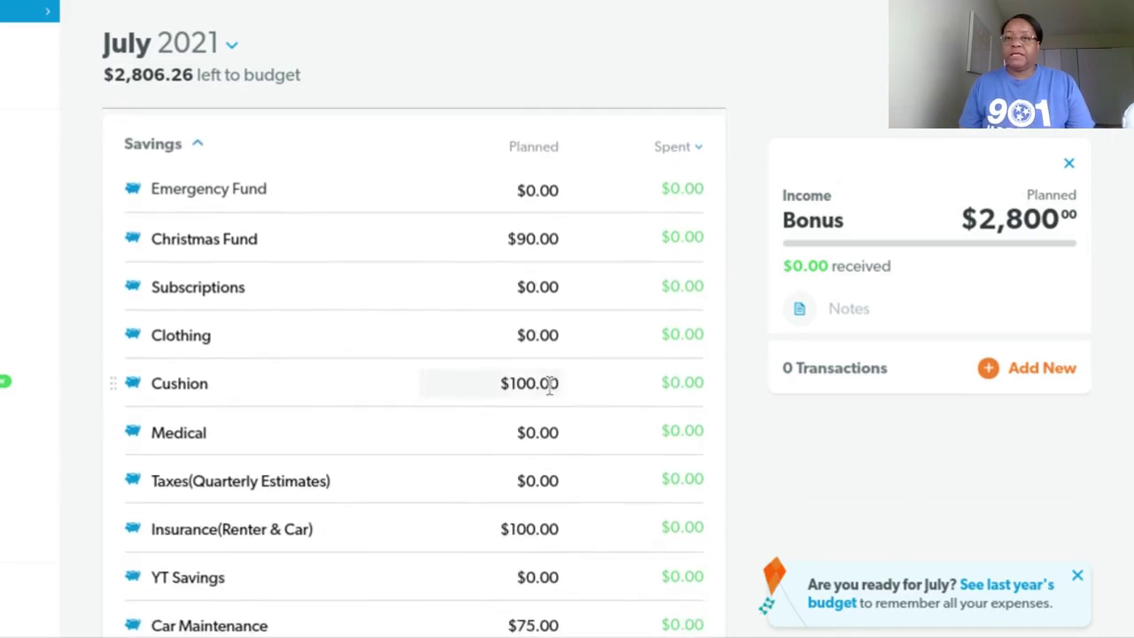
click(554, 383)
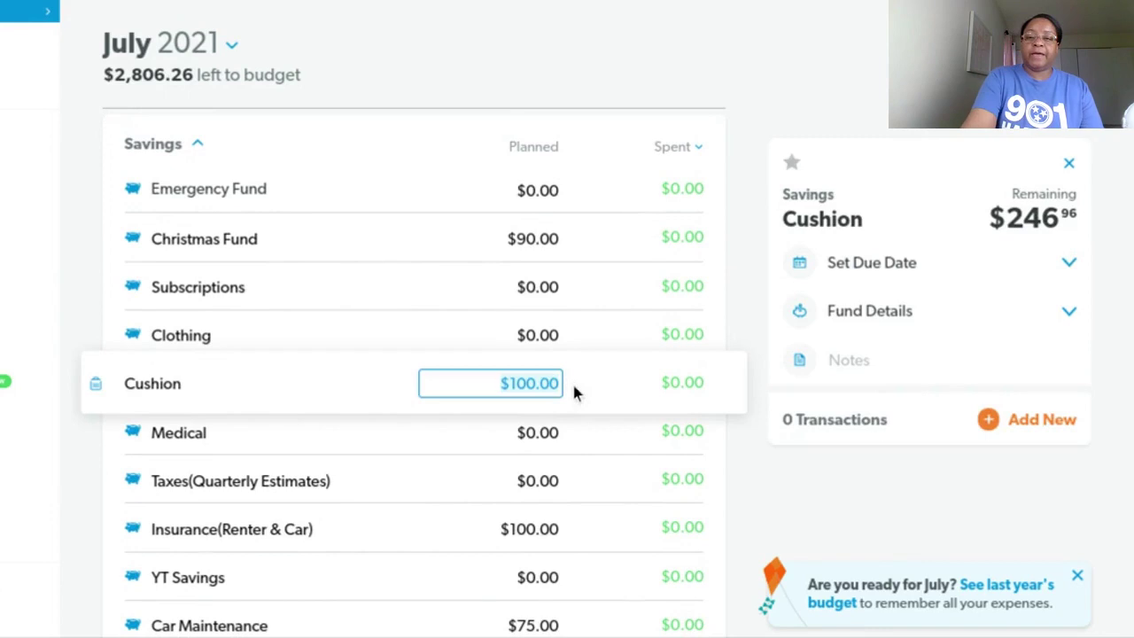
text(0)
key(Tab)
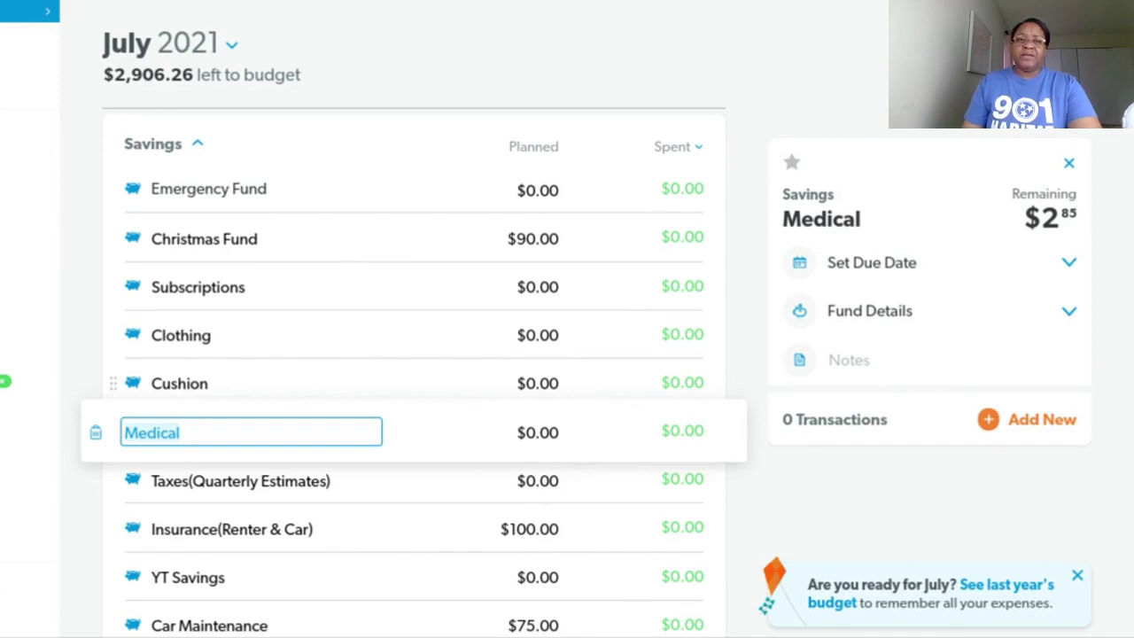
Review the Christmas Fund, Car Maintenance and Insurance amounts in Savings and the MLGW, Mobile Phone and Internet amounts in Housing
click(385, 248)
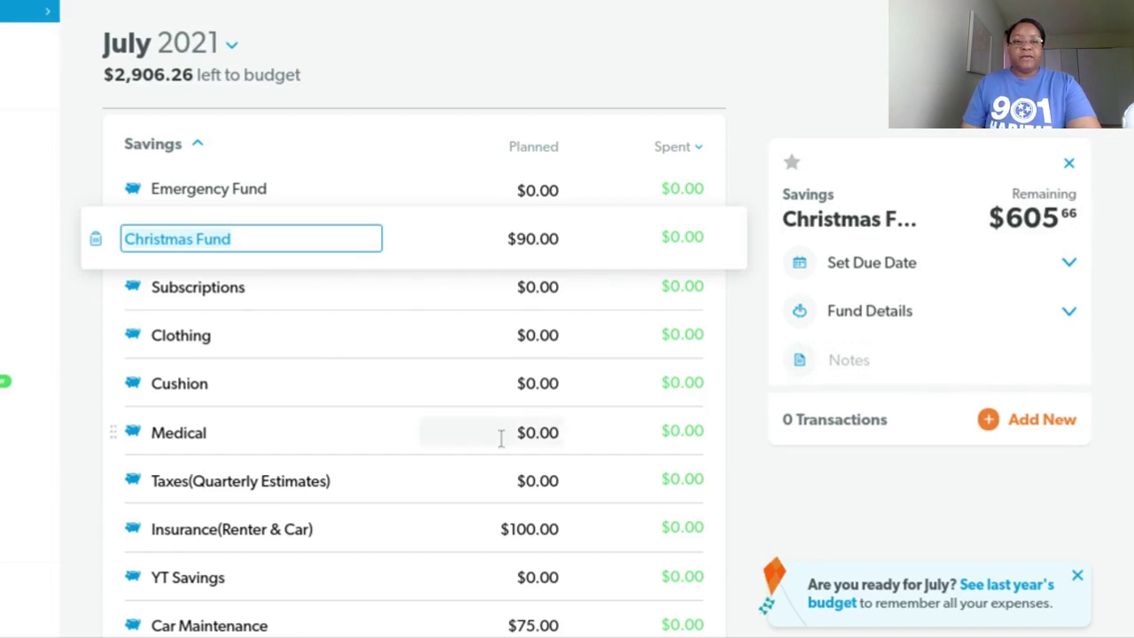
scroll(500, 438, down, 2)
scroll(501, 438, down, 1)
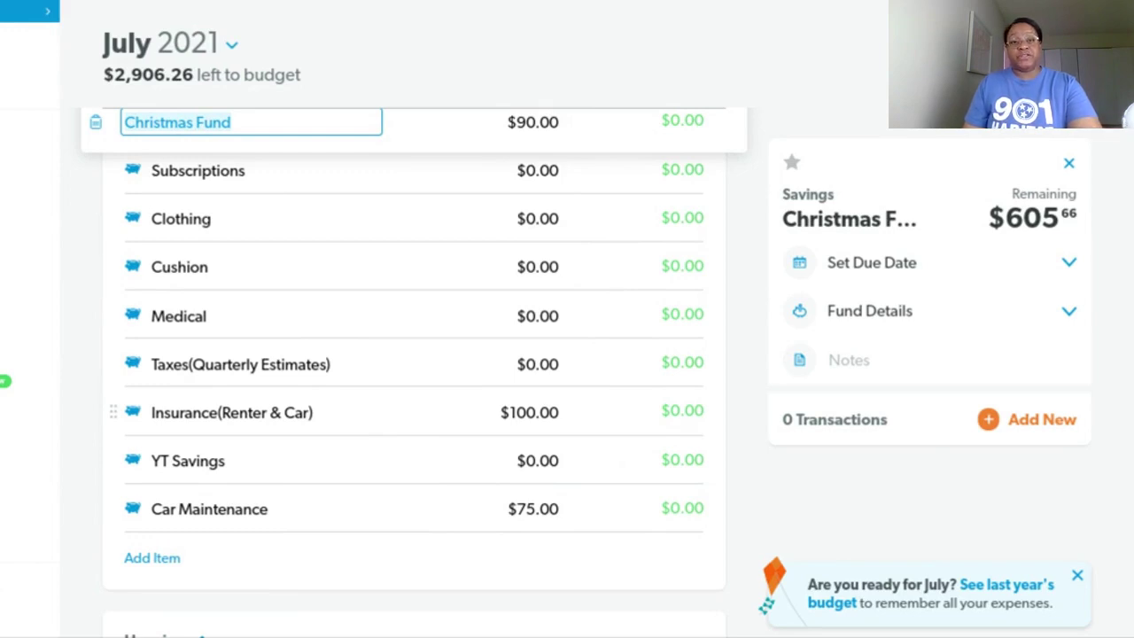
click(547, 508)
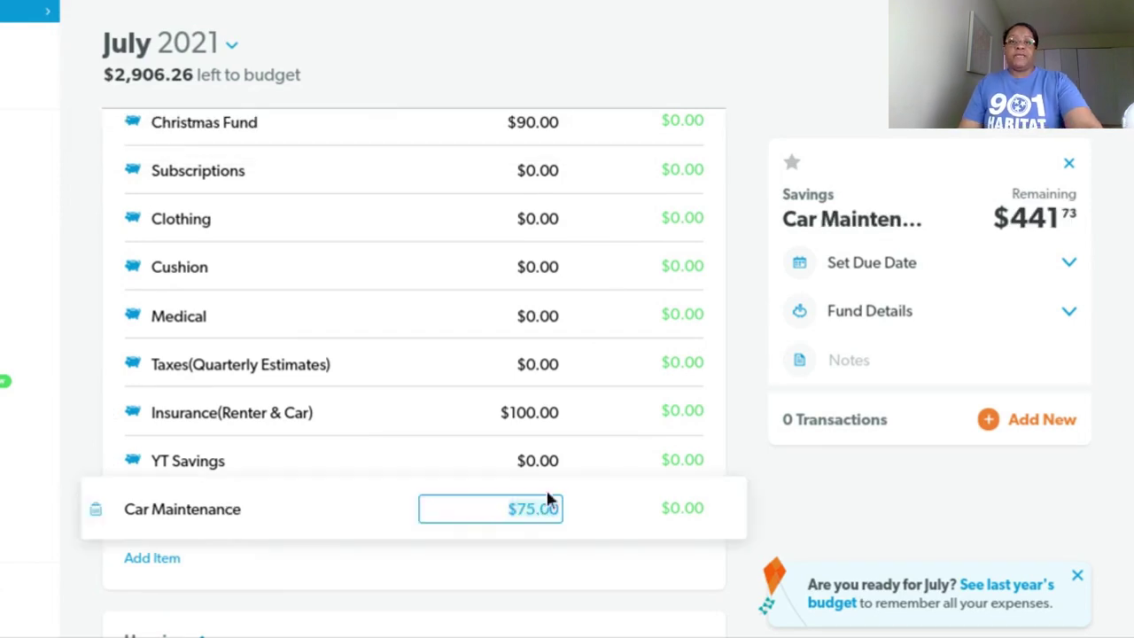
click(532, 414)
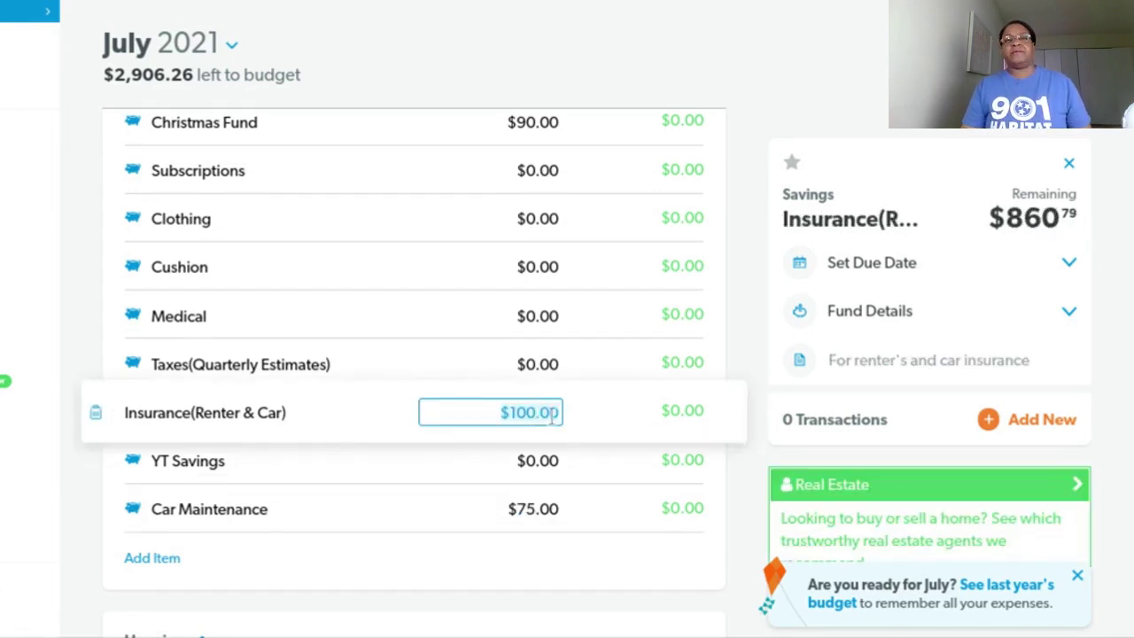
scroll(550, 416, down, 3)
scroll(546, 418, down, 2)
scroll(547, 418, down, 1)
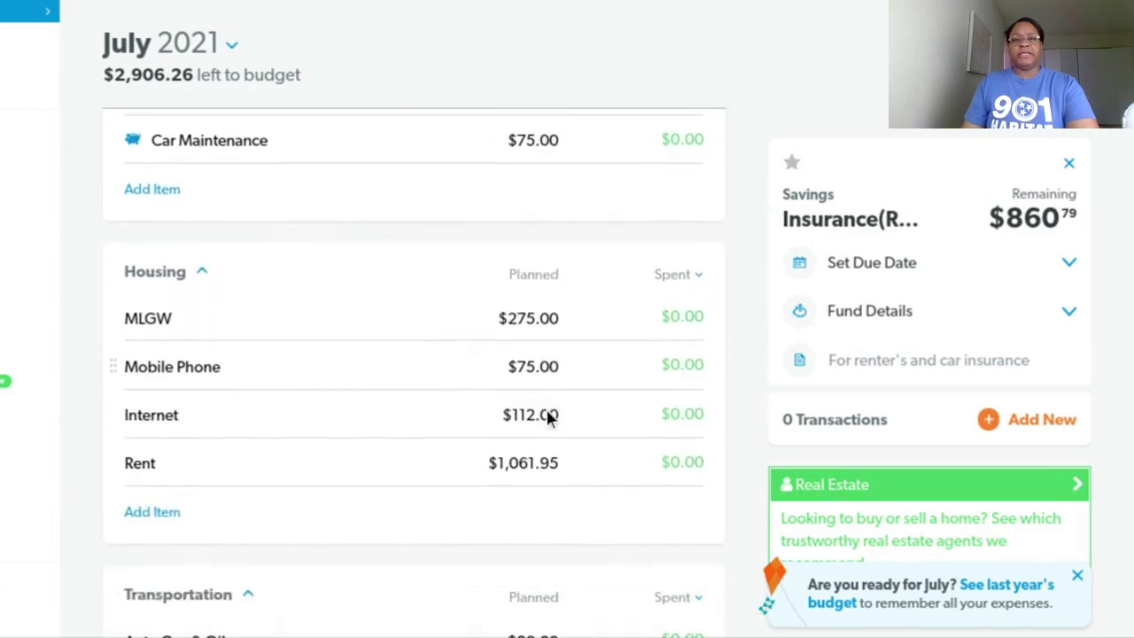
click(518, 319)
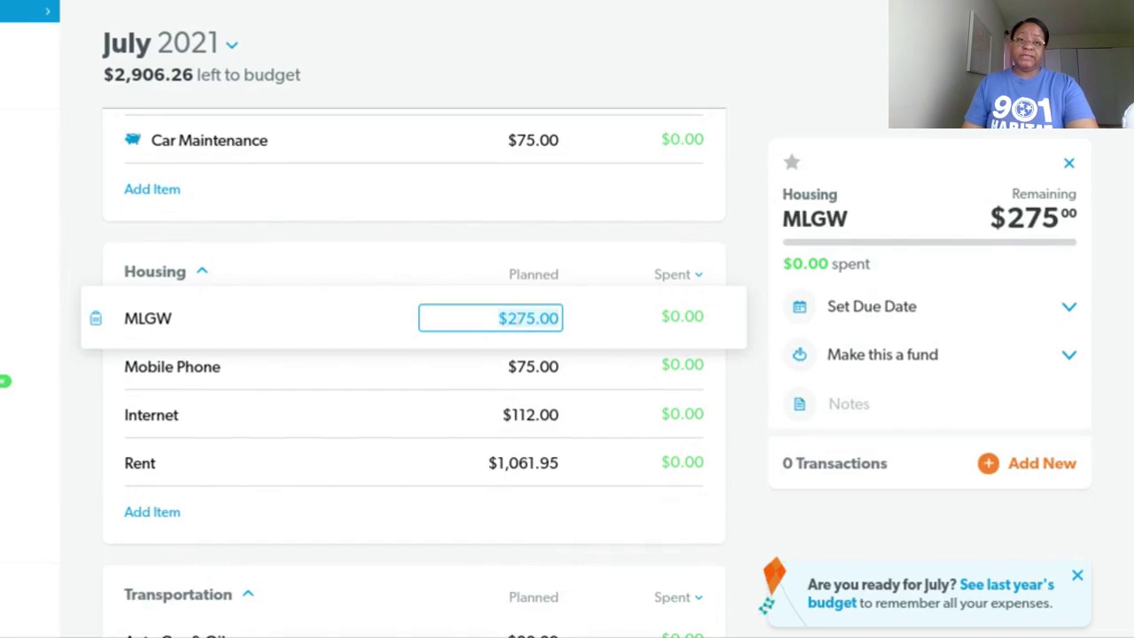
click(539, 372)
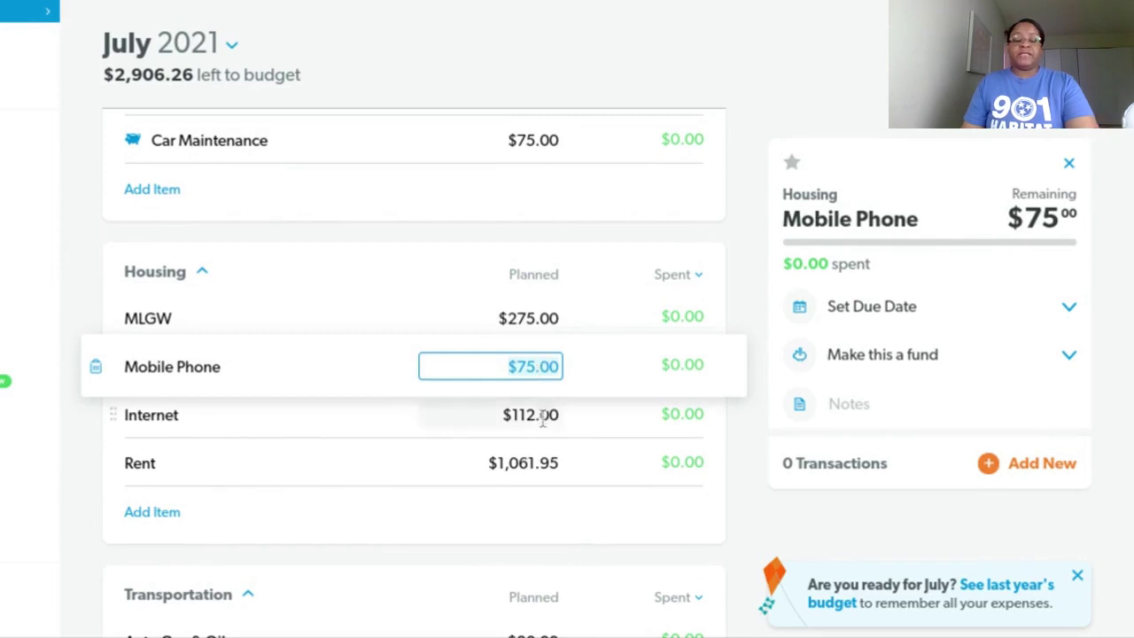
click(542, 414)
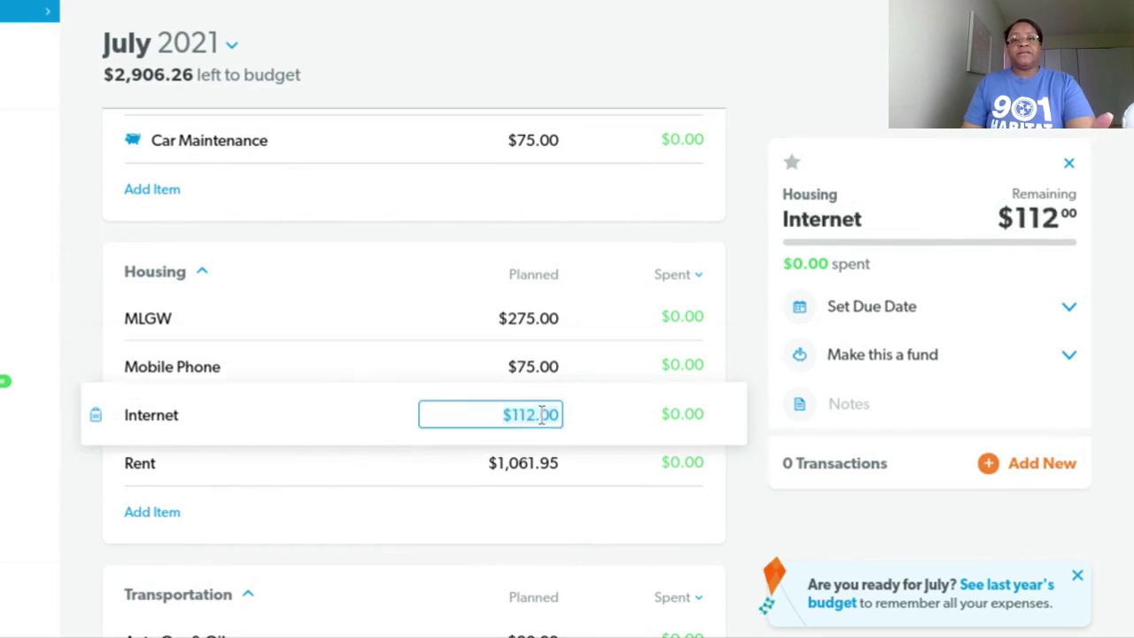
Set the planned Rent amount in Housing to $1,062
click(523, 464)
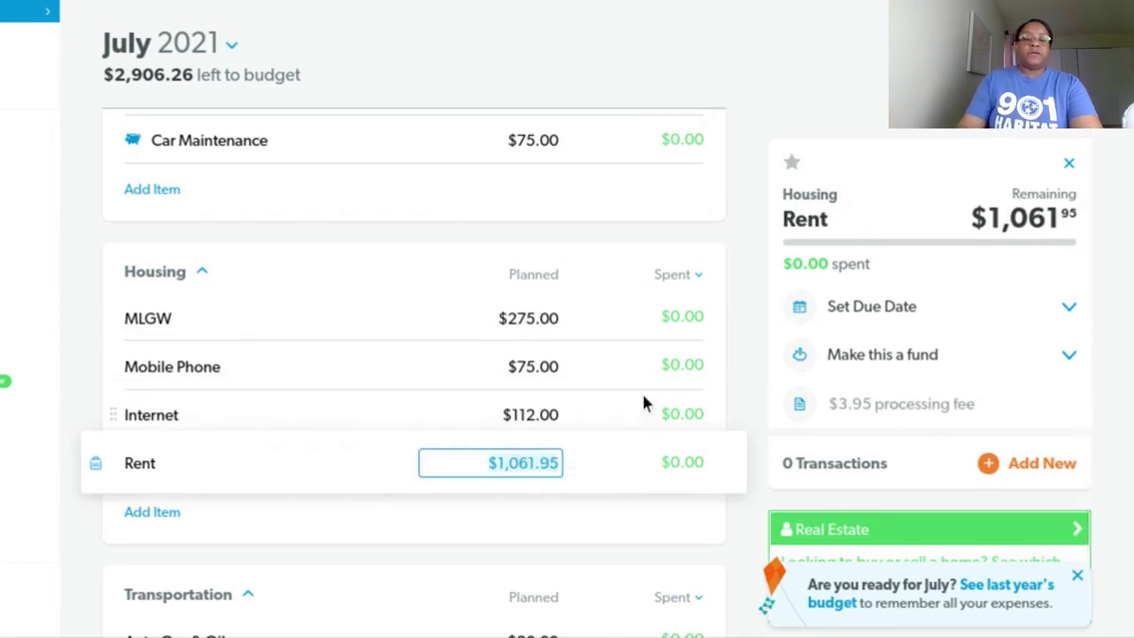
text(1,0)
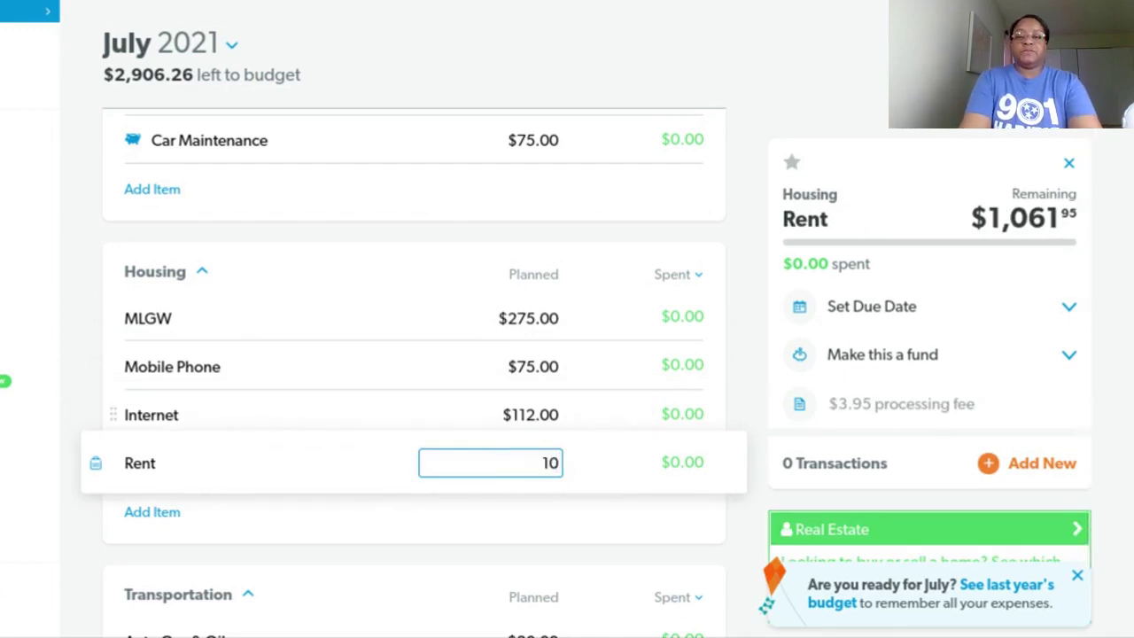
text(62)
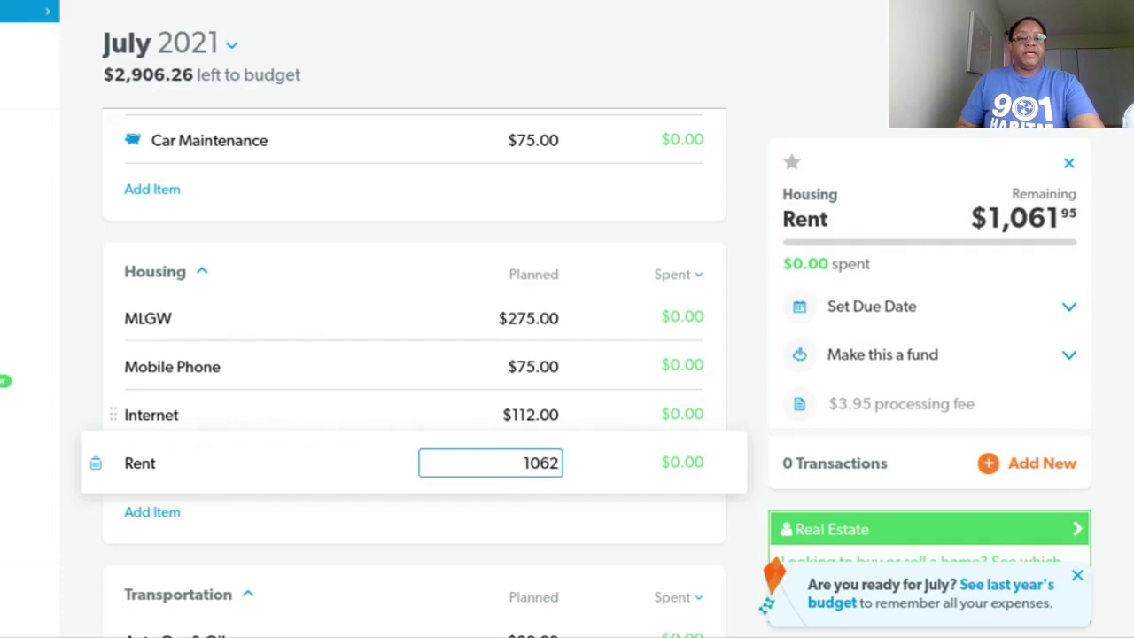
key(Tab)
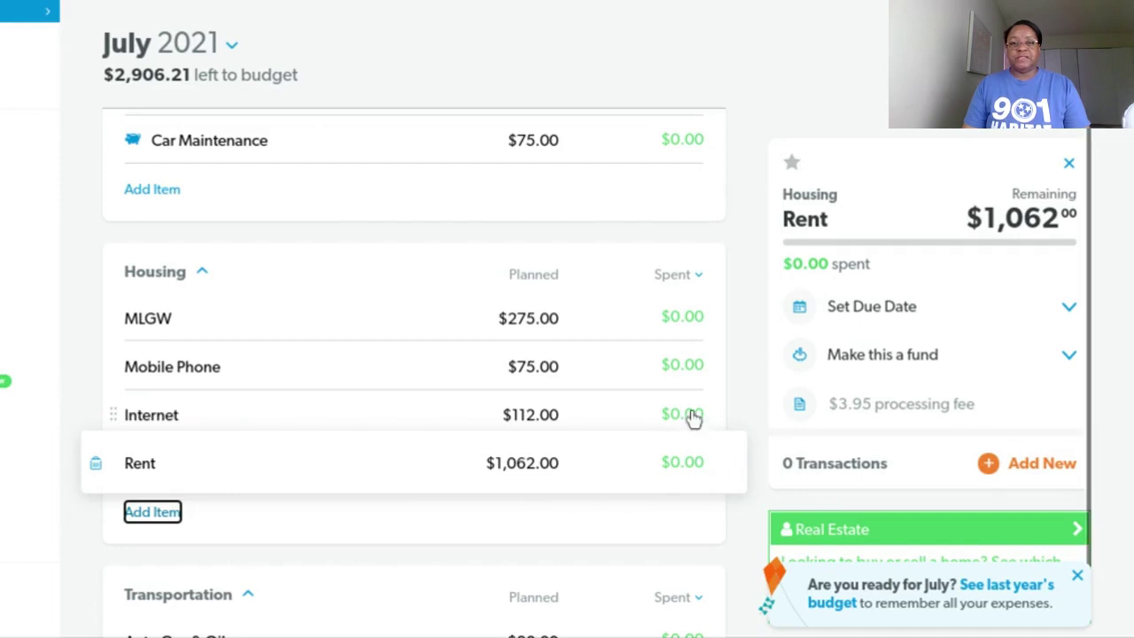
Set the planned Auto Gas & Oil amount in Transportation to $90
scroll(688, 417, down, 1)
scroll(694, 420, down, 1)
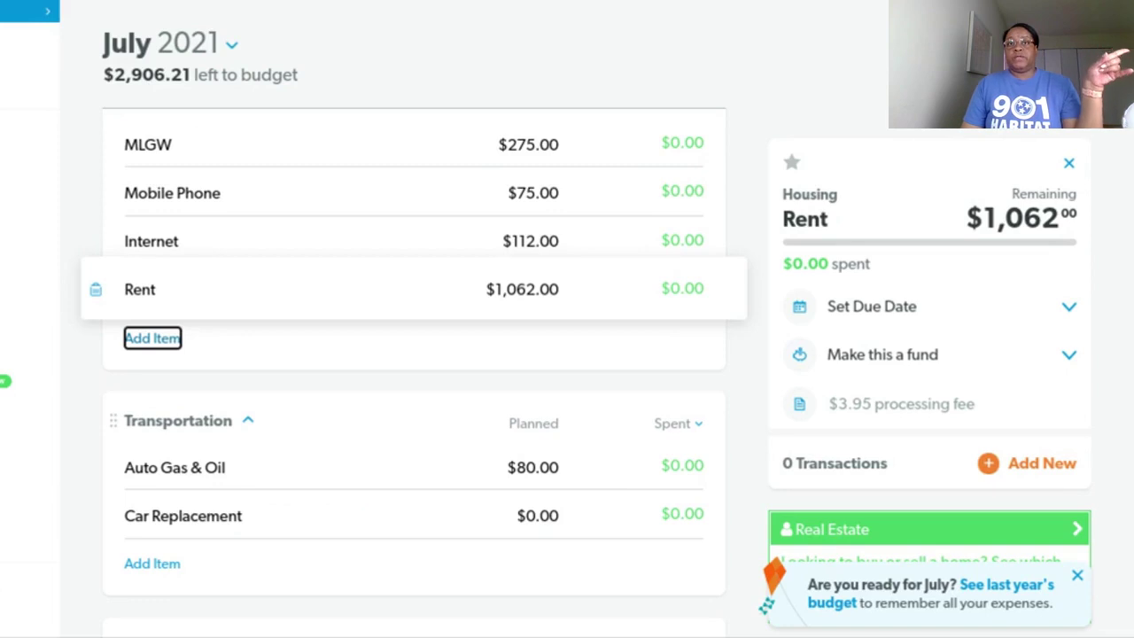
scroll(680, 401, down, 2)
scroll(680, 411, down, 3)
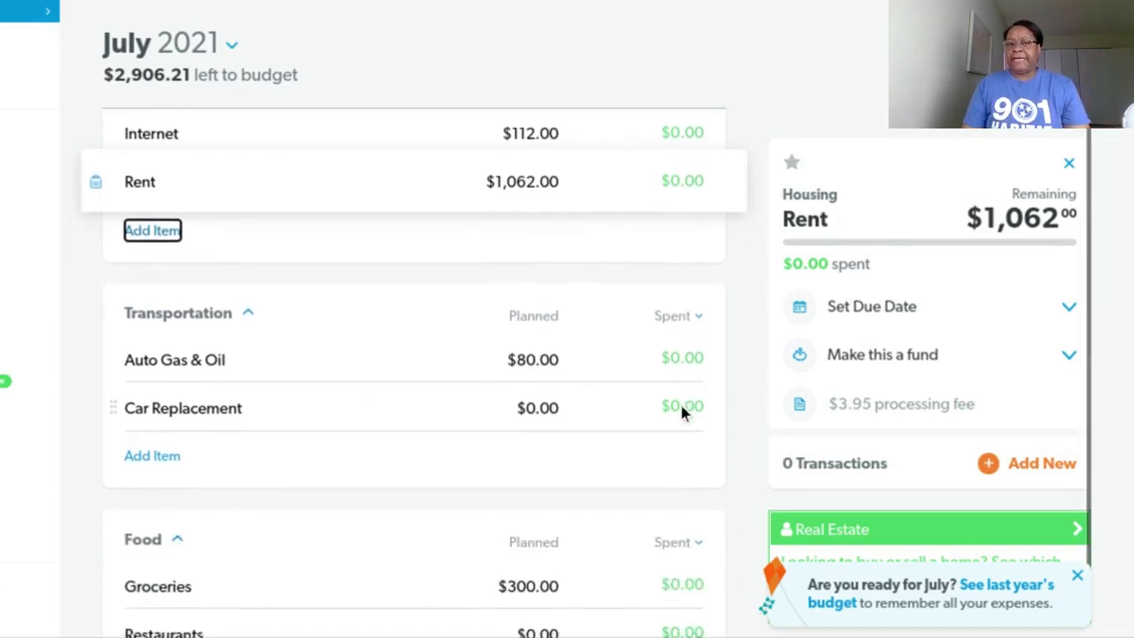
scroll(680, 412, down, 4)
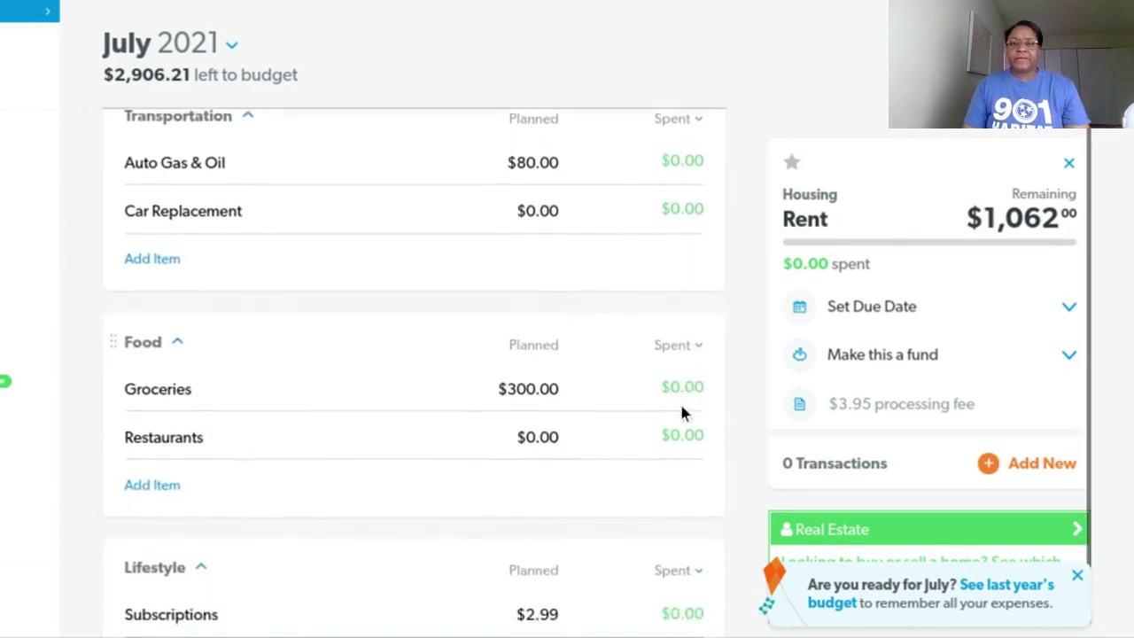
scroll(680, 410, down, 3)
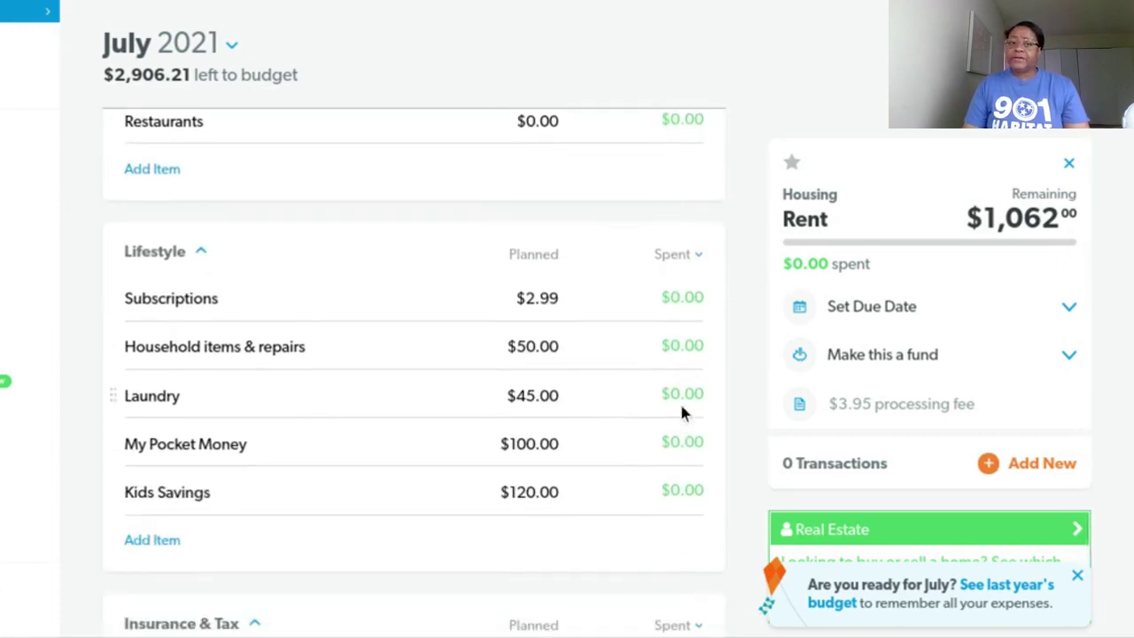
scroll(682, 411, up, 5)
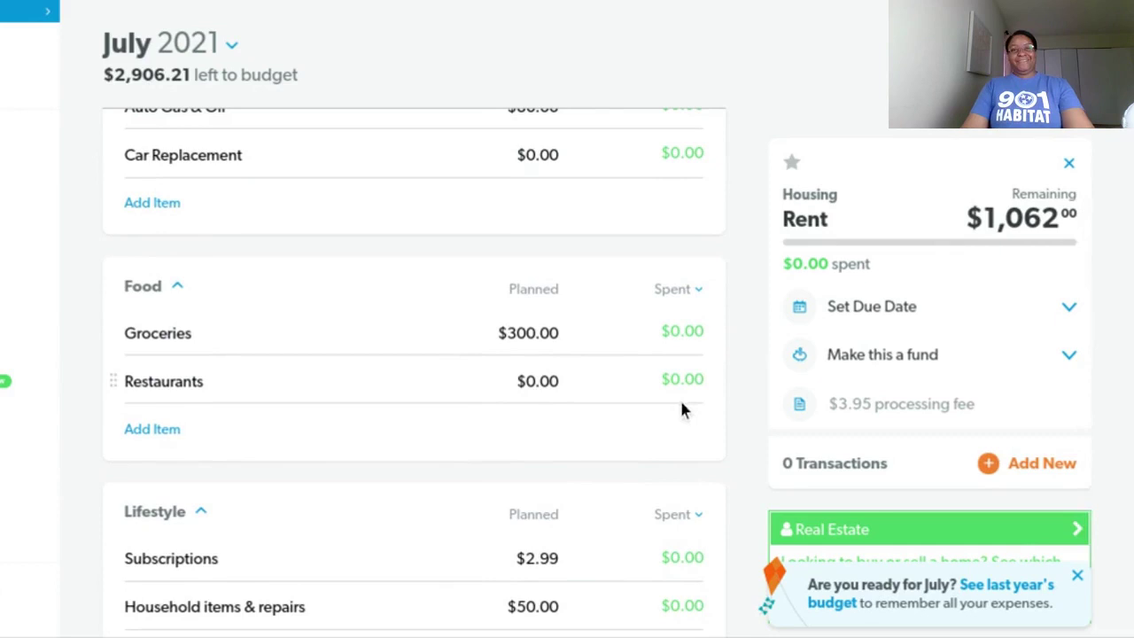
scroll(682, 409, up, 4)
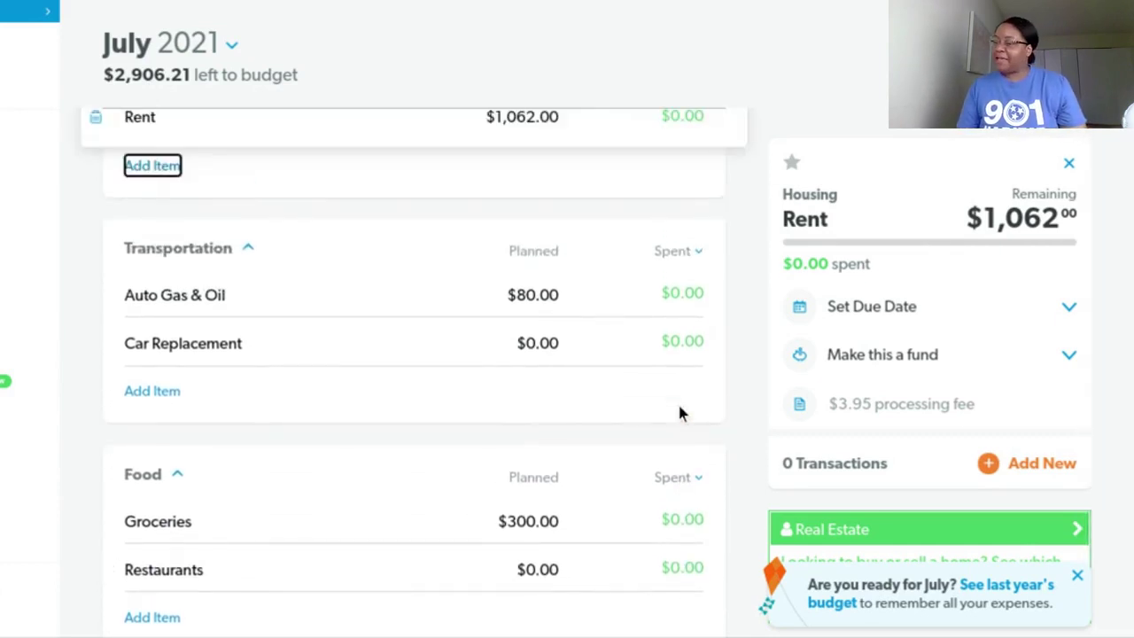
click(545, 294)
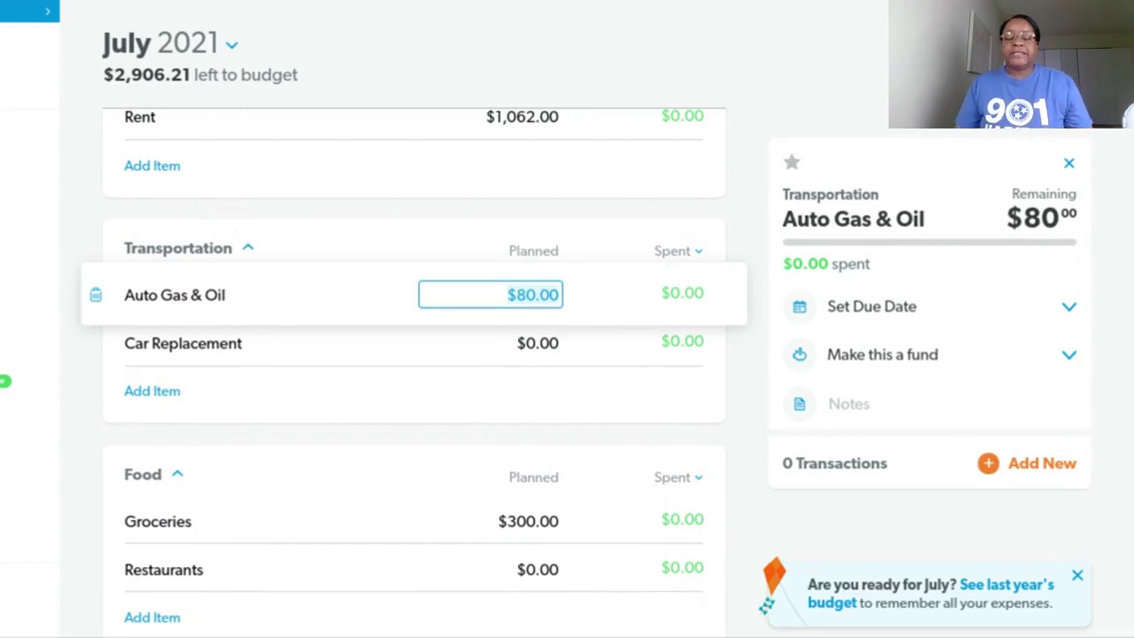
text(90)
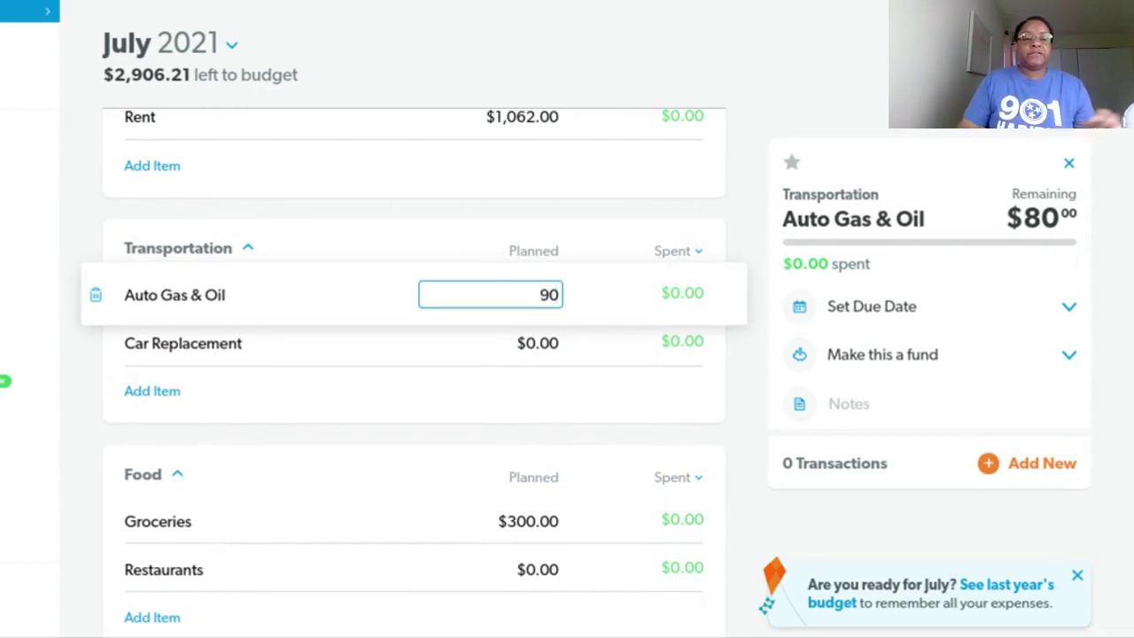
key(Tab)
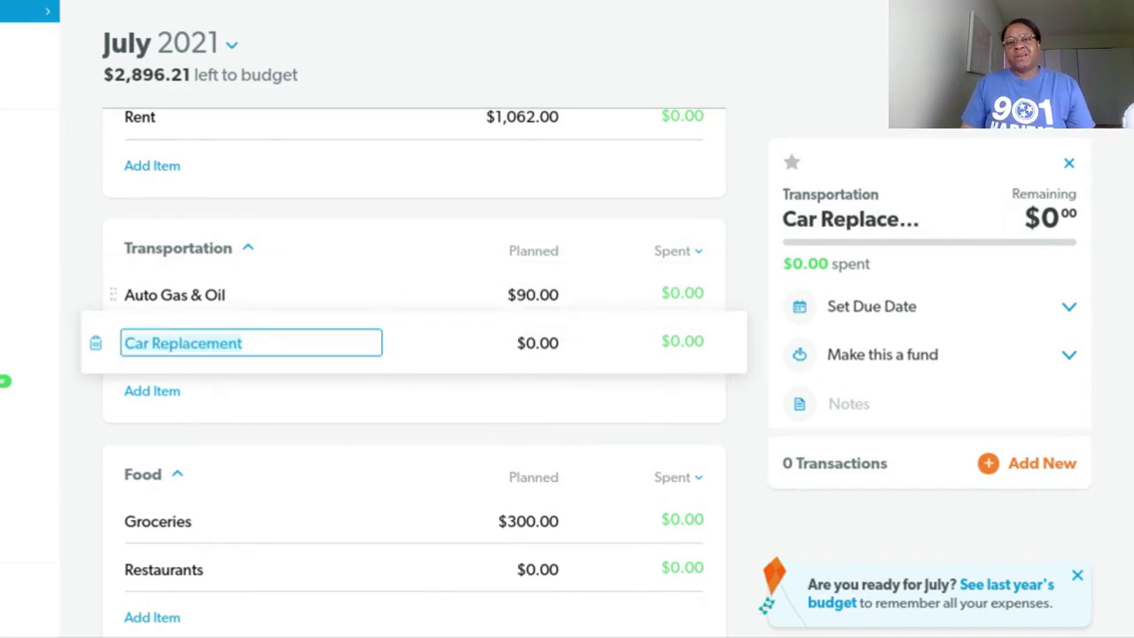
Review the Car Replacement amount in Transportation and open the planned Groceries amount in Food
scroll(574, 358, down, 2)
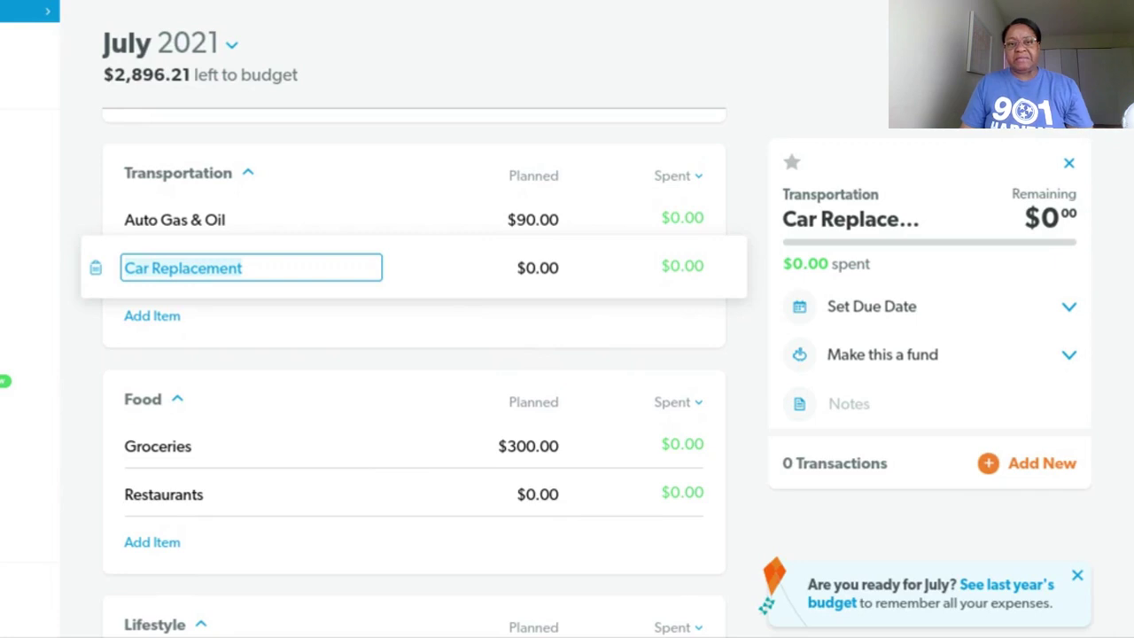
scroll(570, 351, down, 2)
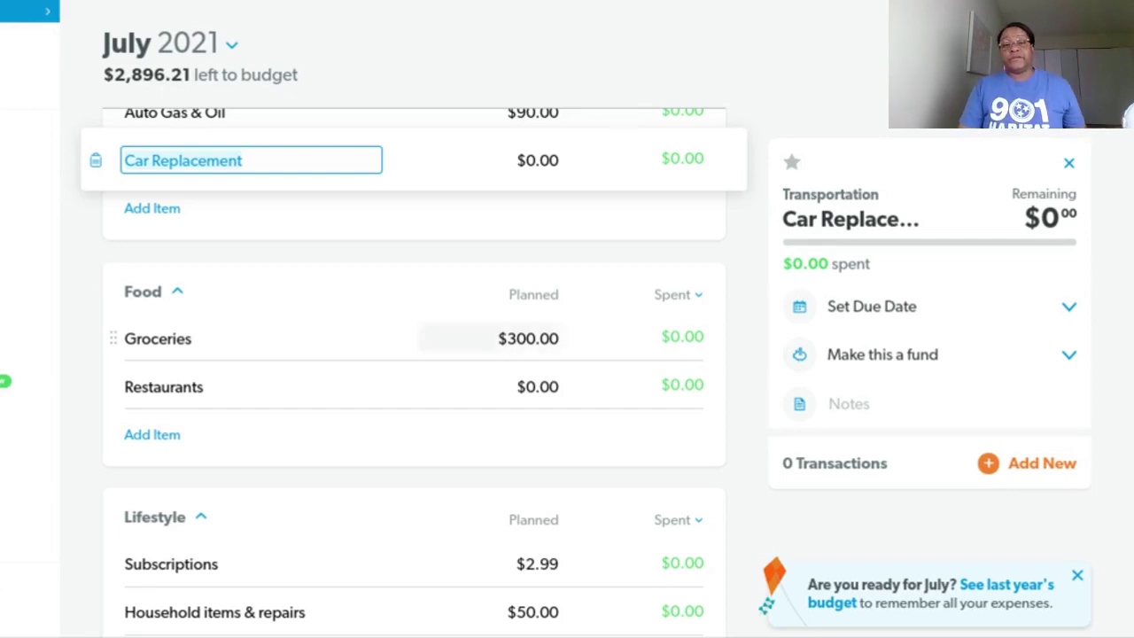
scroll(554, 340, down, 2)
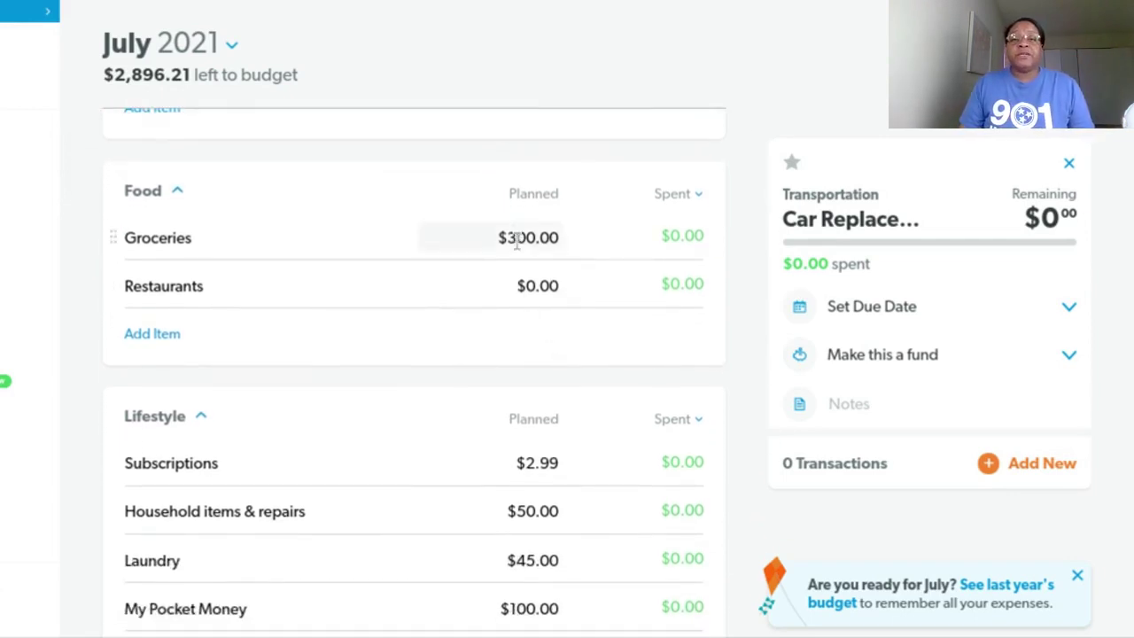
click(514, 232)
Set the planned Subscriptions amount in Lifestyle to $3.00
scroll(571, 359, down, 3)
scroll(564, 355, down, 2)
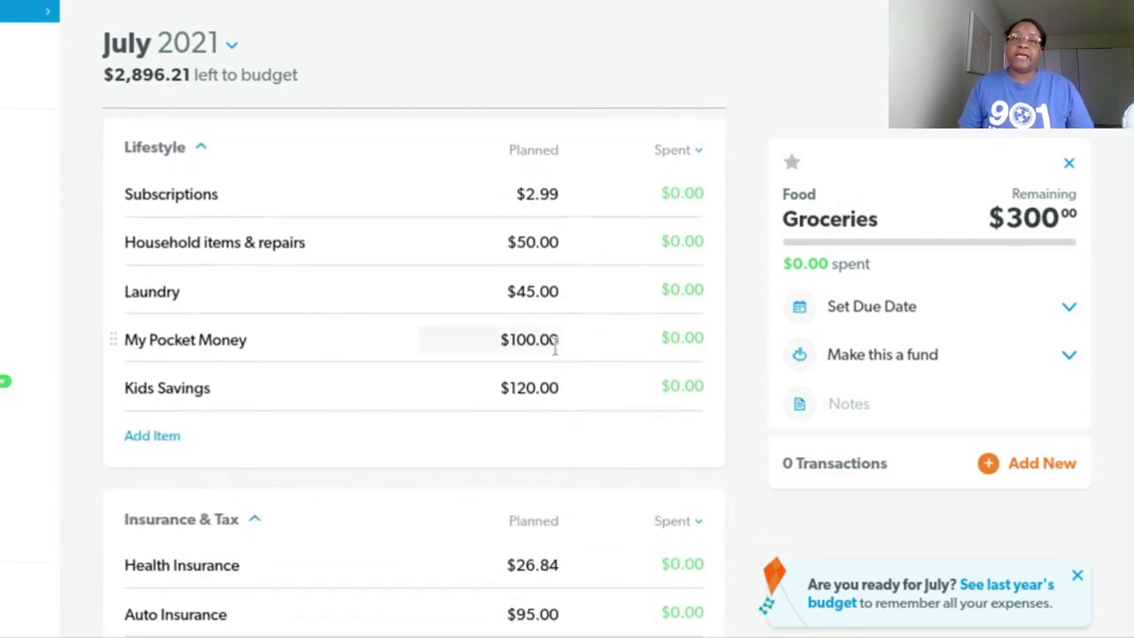
click(543, 186)
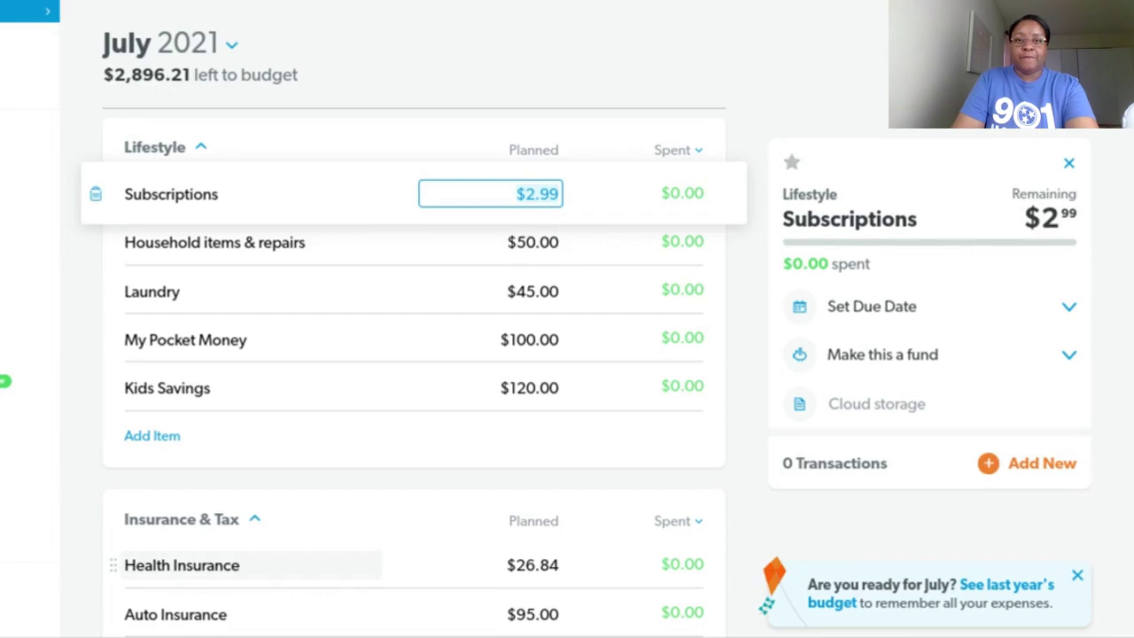
text(3.00)
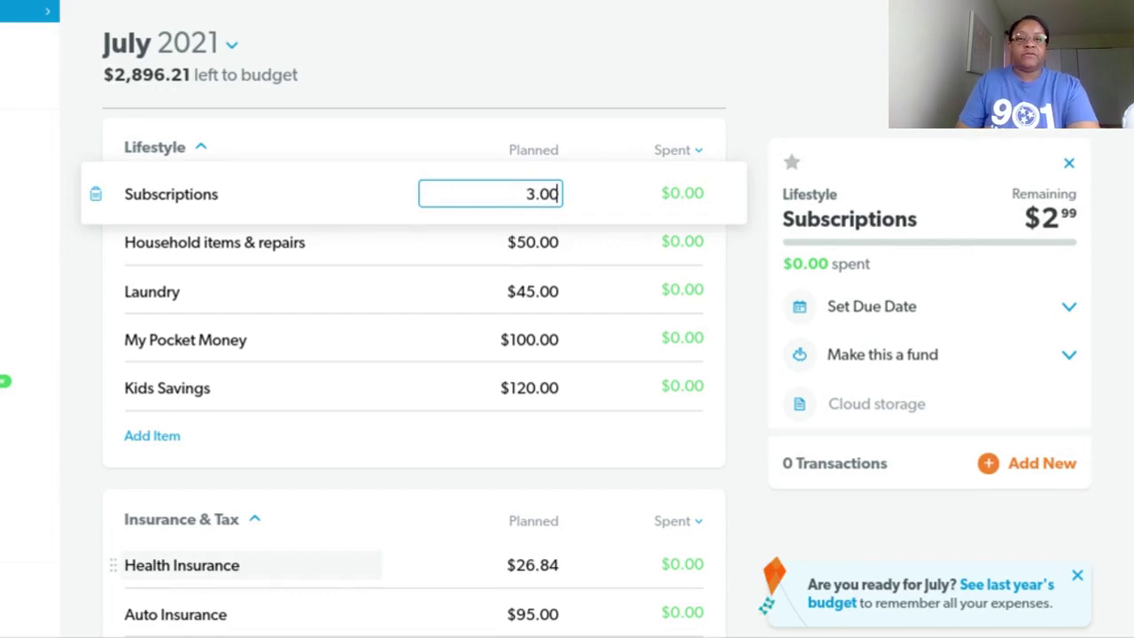
key(Tab)
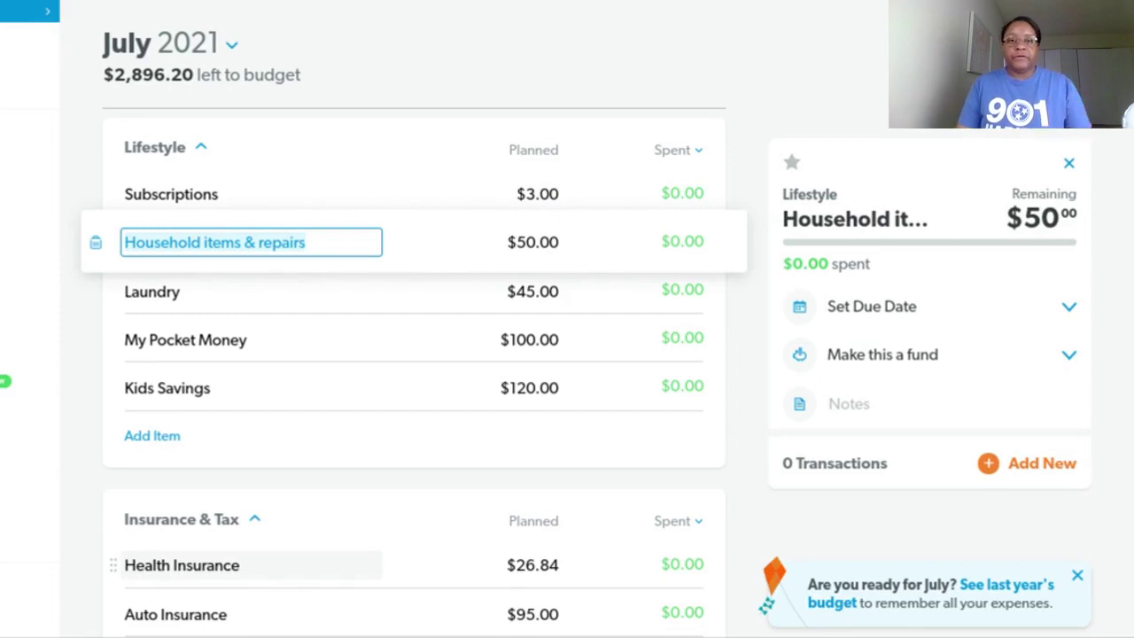
Review the planned My Pocket Money and Kids Savings amounts in Lifestyle, closing the item details
click(528, 326)
click(527, 344)
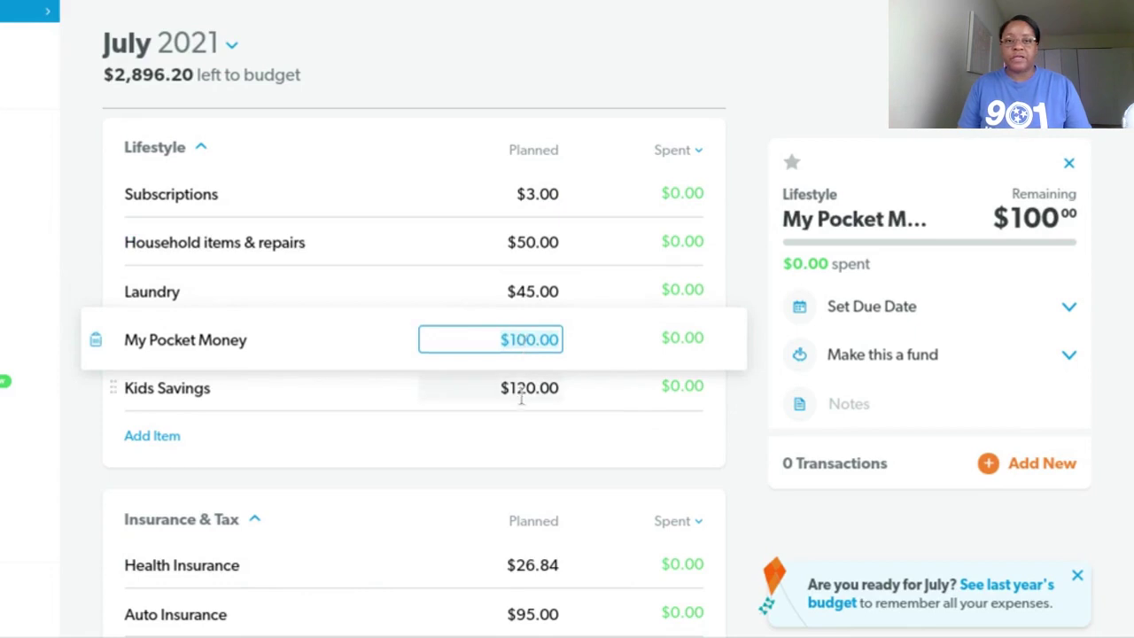
click(526, 386)
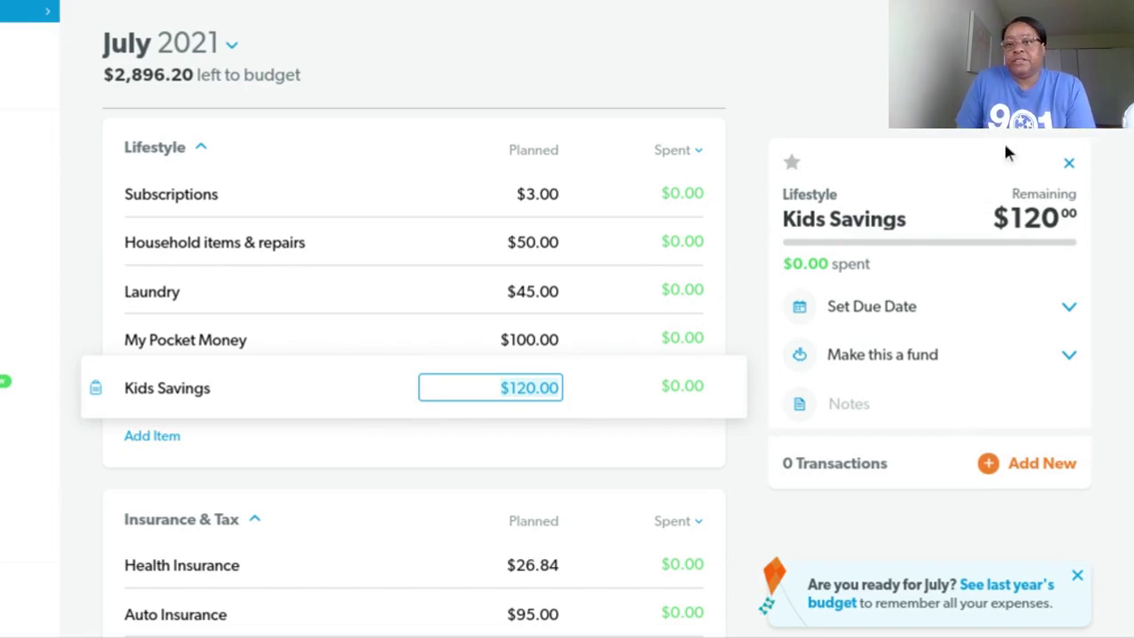
click(1069, 163)
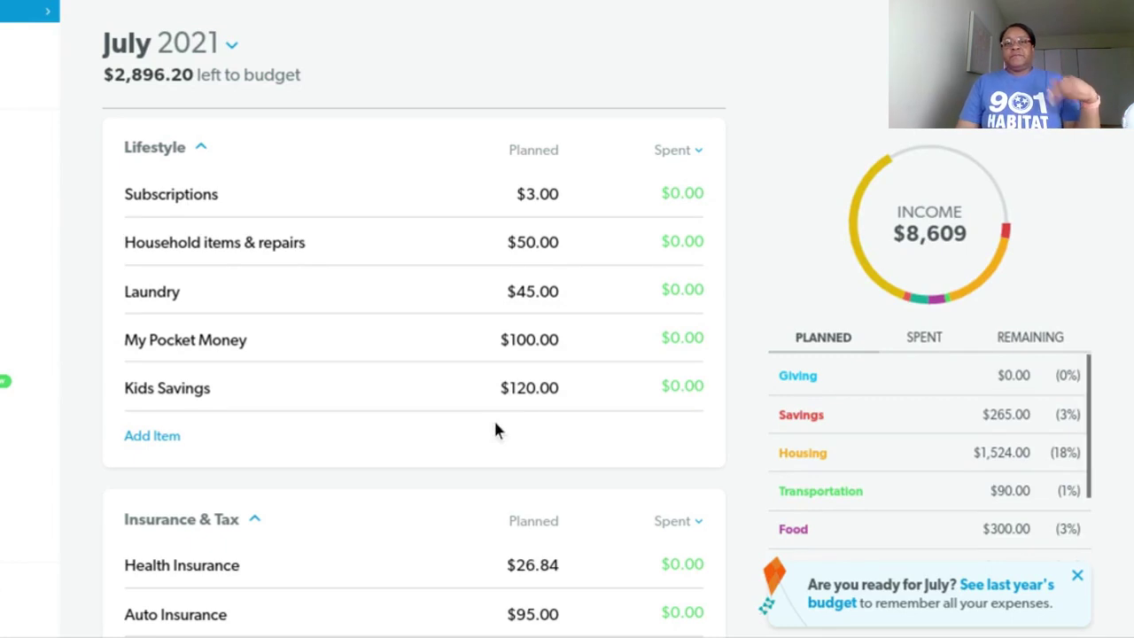
Set the planned Health Insurance amount in Insurance & Tax to $28
scroll(493, 425, down, 3)
scroll(488, 424, down, 3)
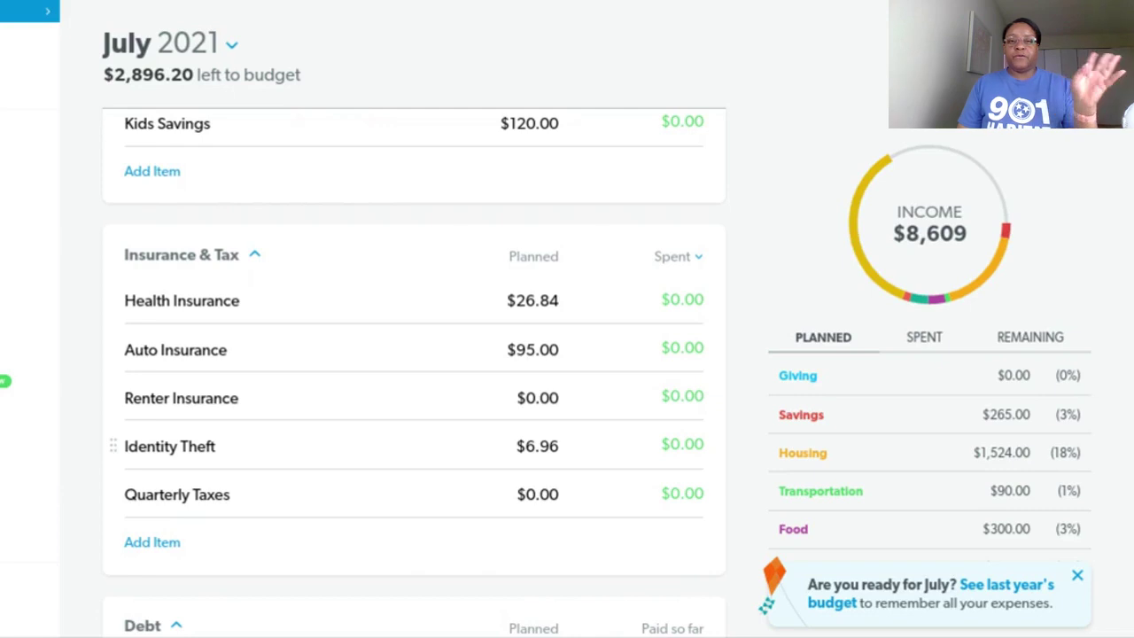
scroll(486, 432, down, 1)
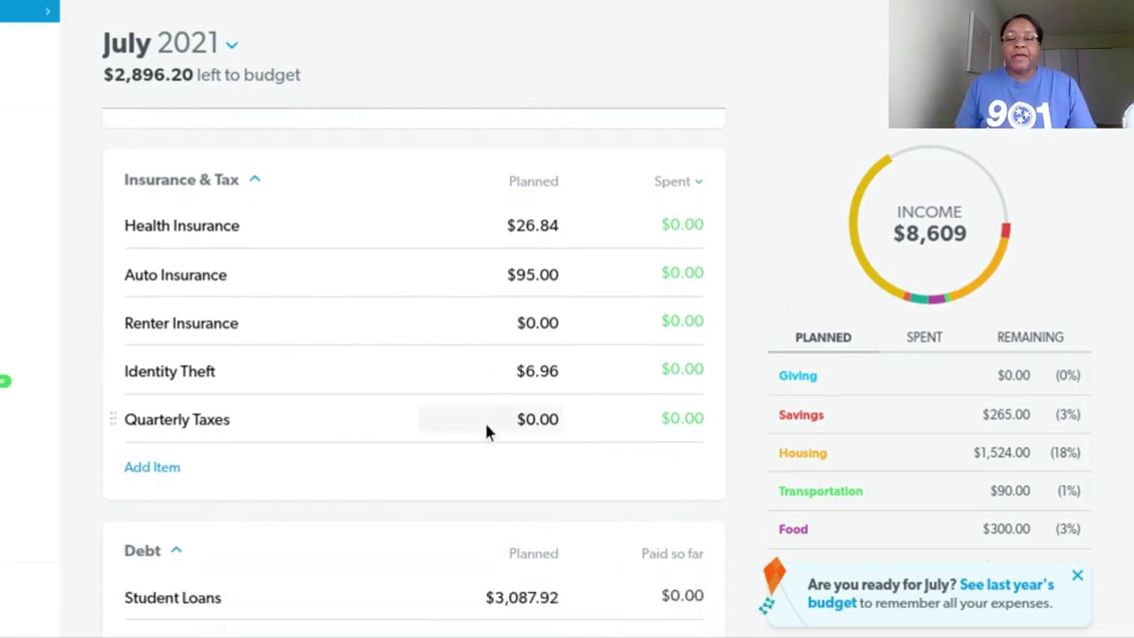
scroll(494, 417, down, 1)
click(520, 222)
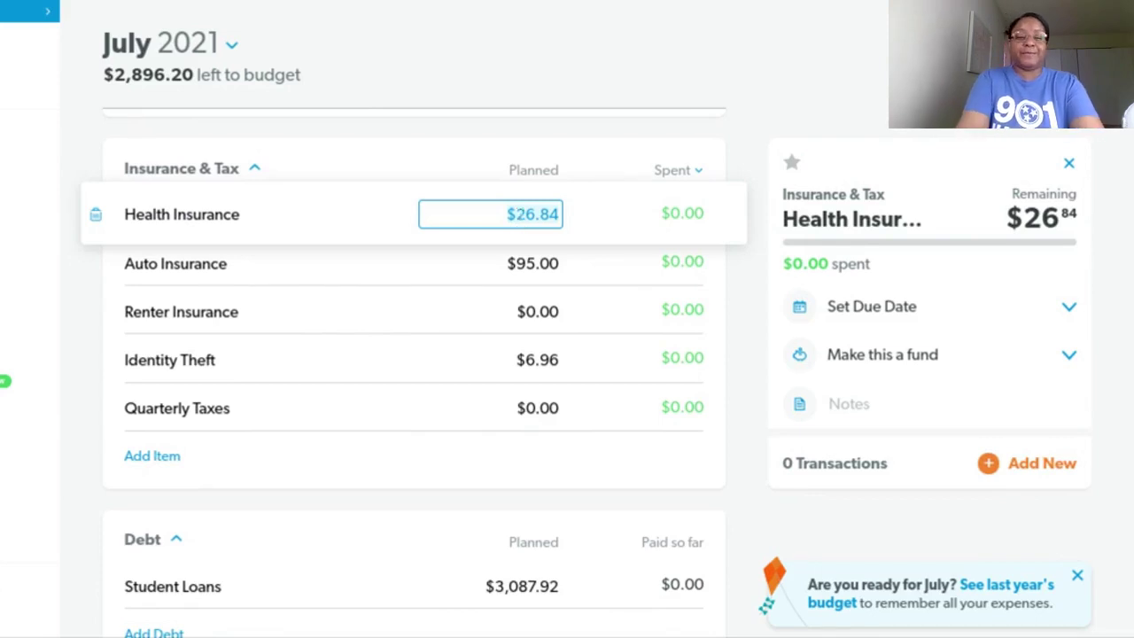
text(28)
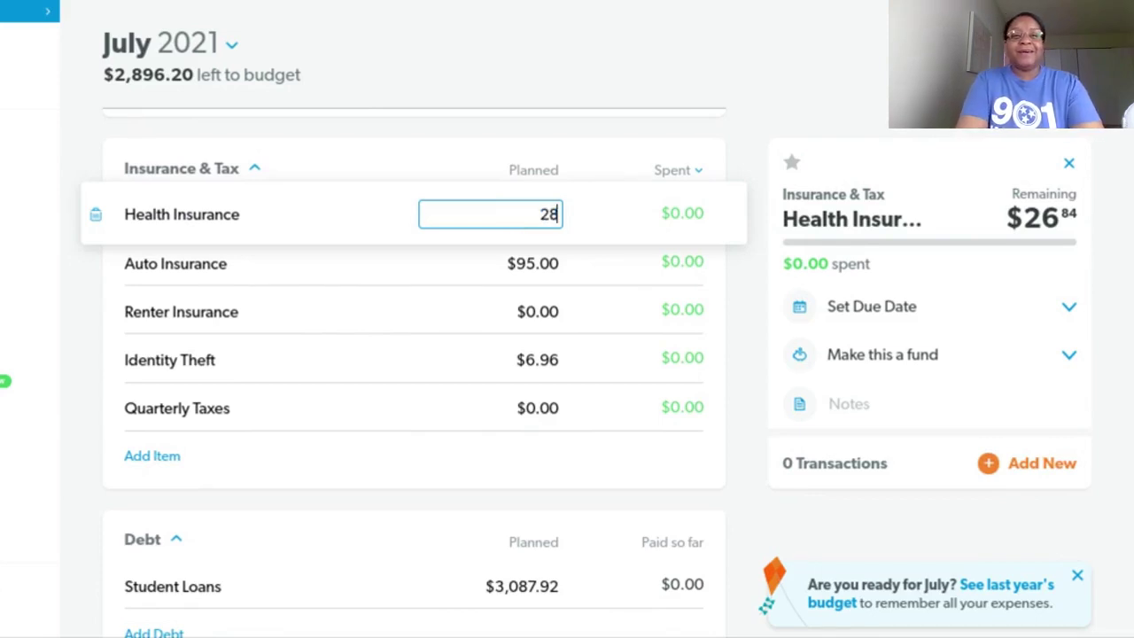
key(Tab)
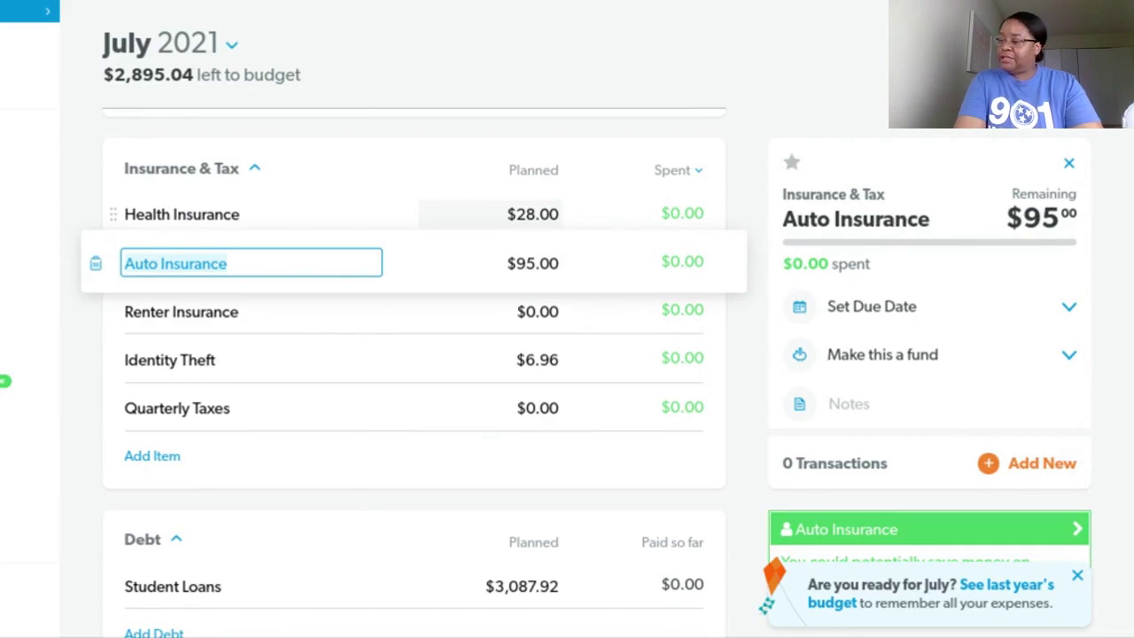
Set the planned Identity Theft amount in Insurance & Tax to $7
key(Tab)
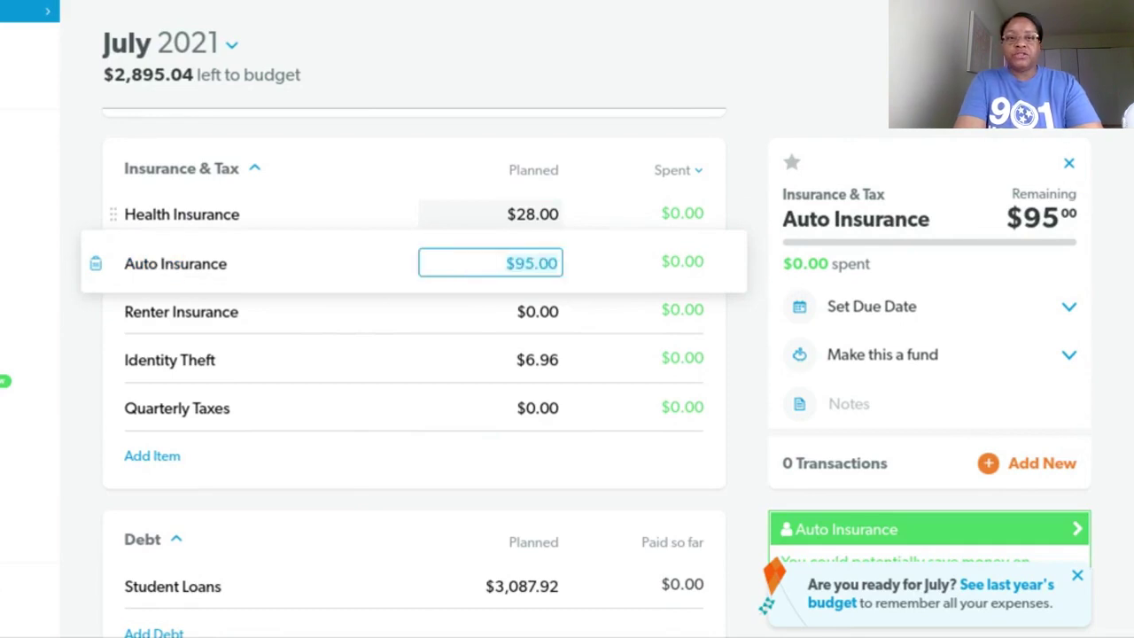
key(Tab)
key(Tab)
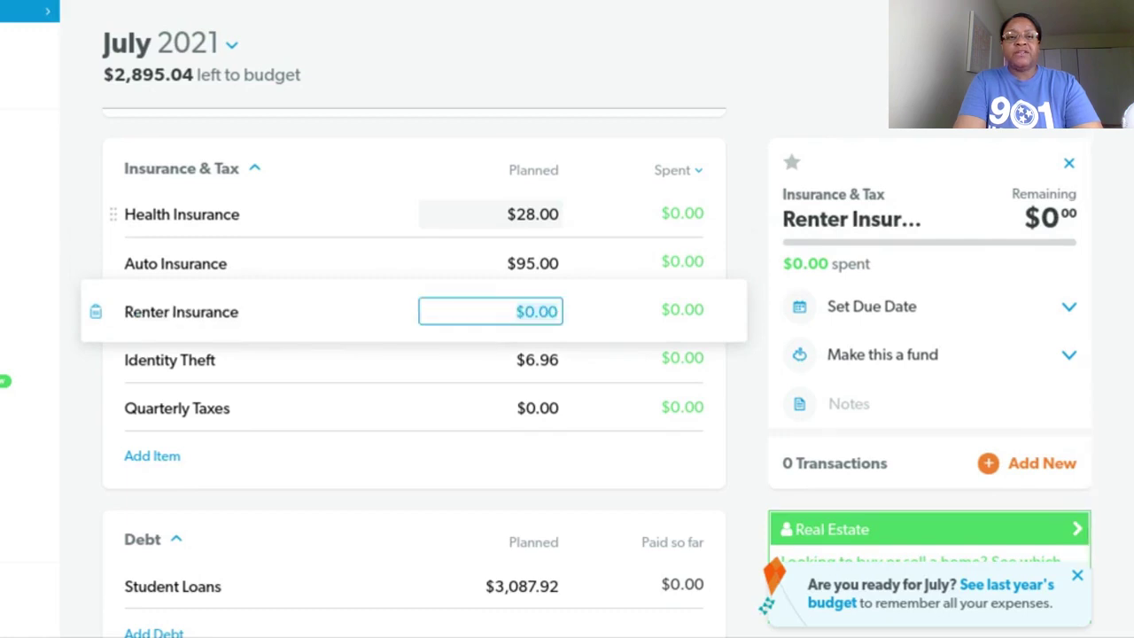
key(Tab)
key(Tab)
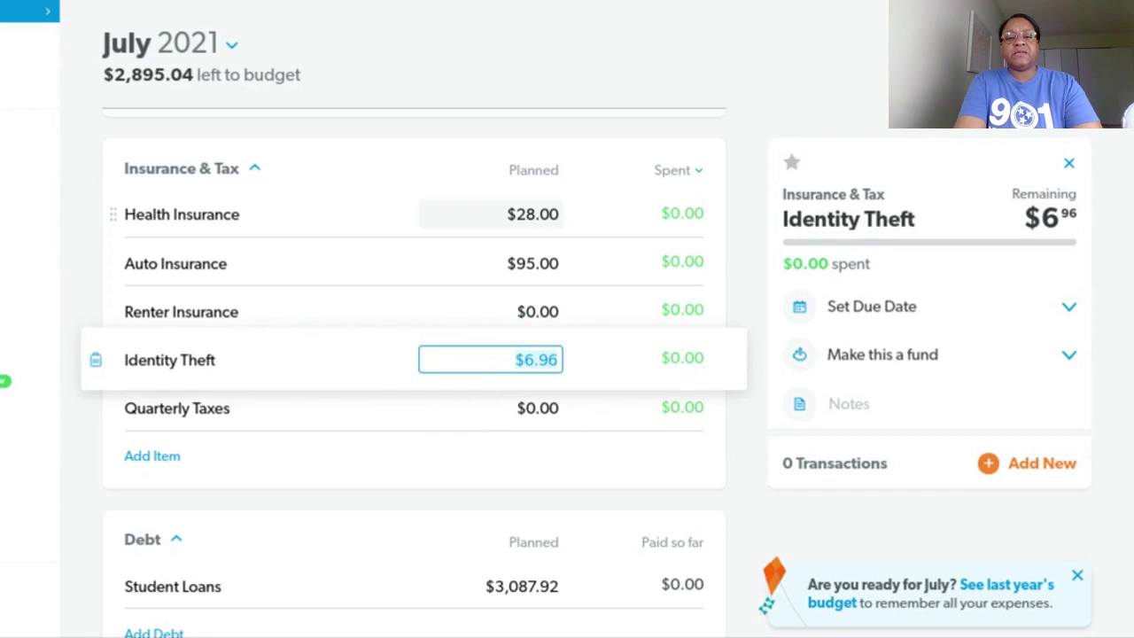
text(7)
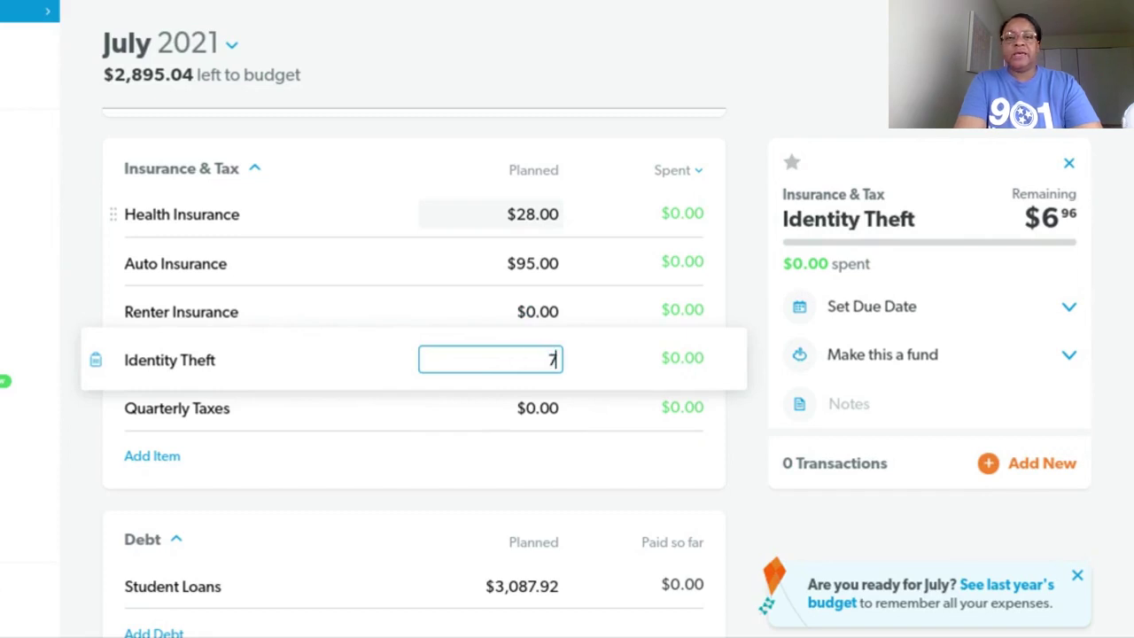
key(Tab)
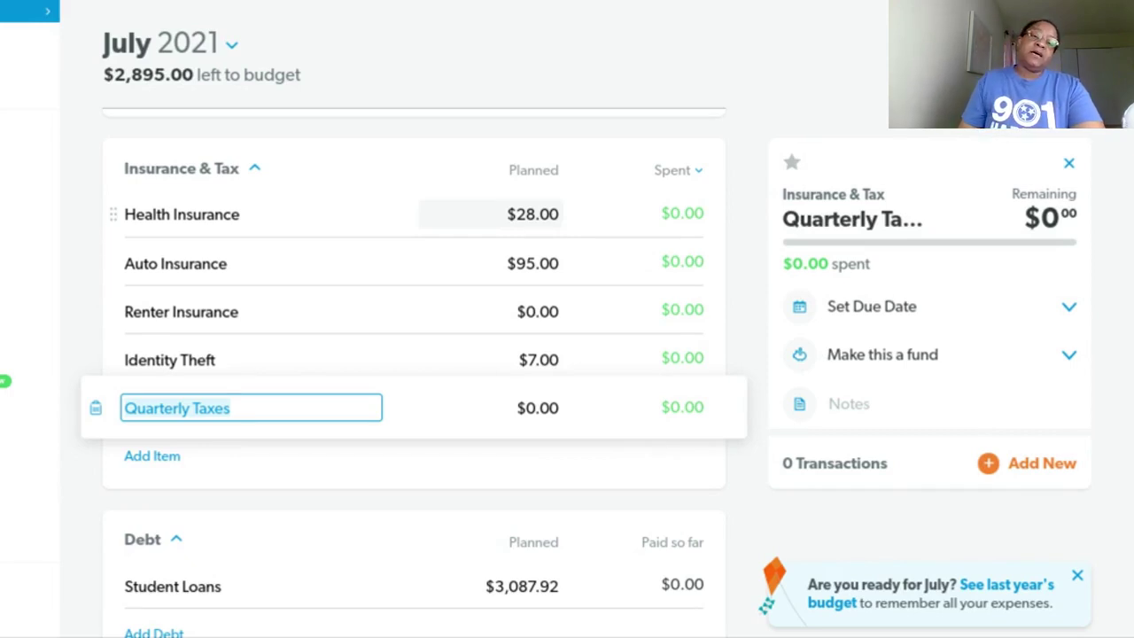
Set the planned Student Loans amount in Debt to $5,982.92 and close the item details
scroll(559, 413, down, 2)
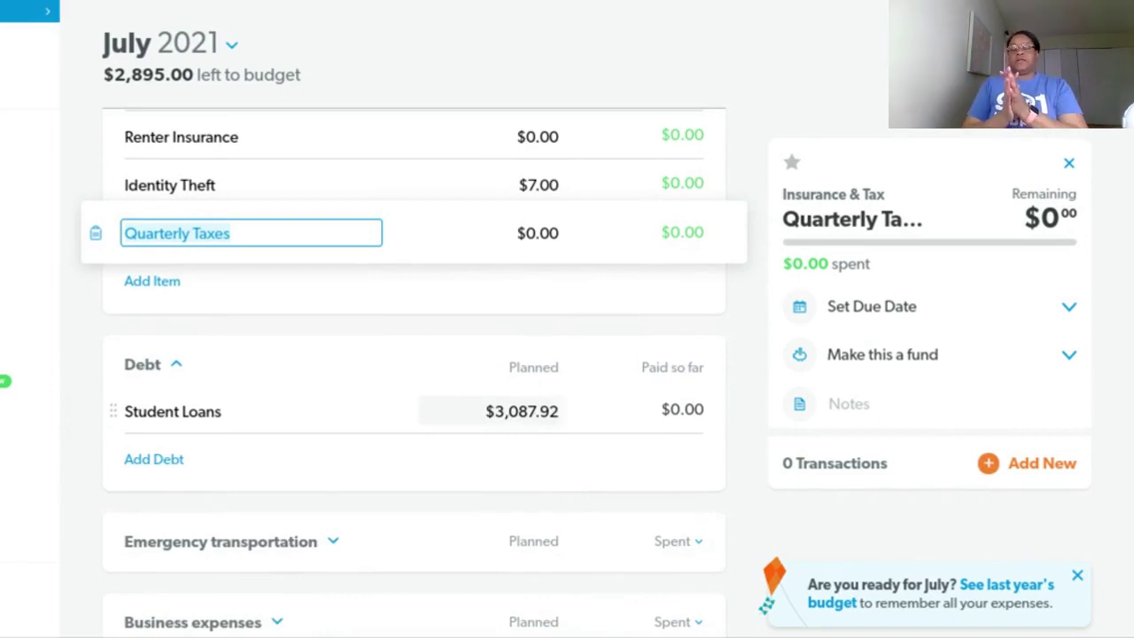
scroll(565, 404, up, 1)
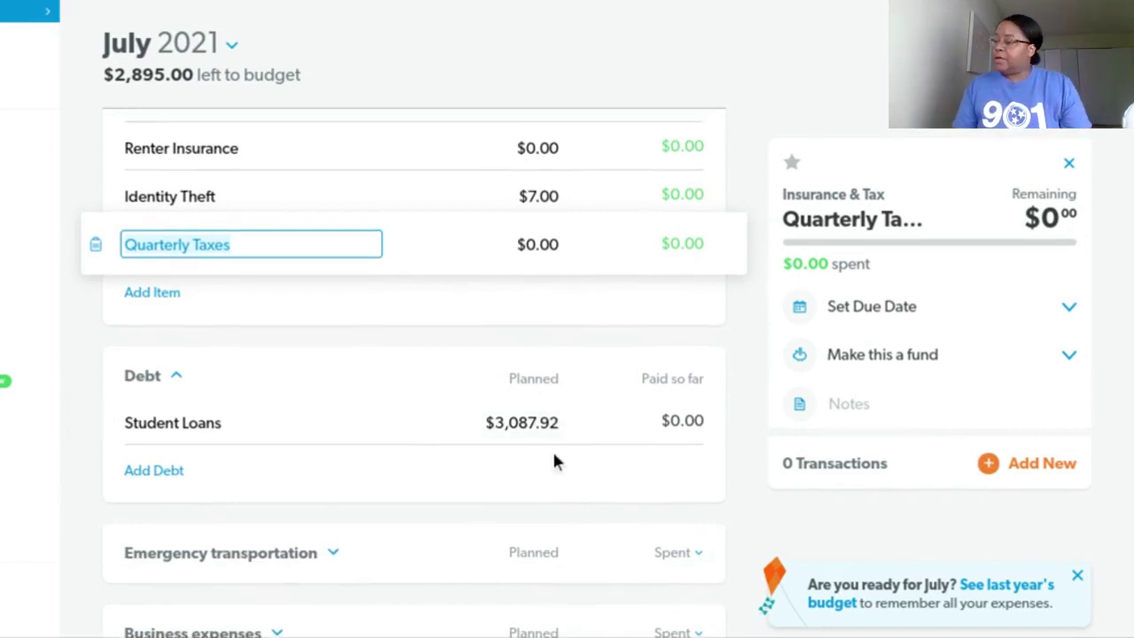
click(531, 423)
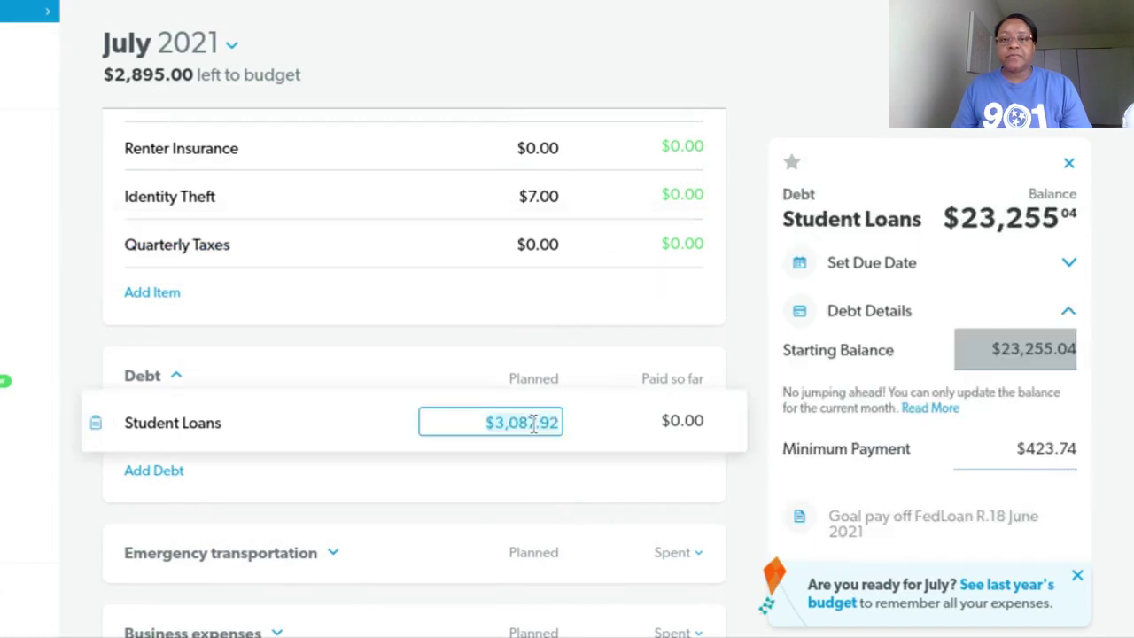
click(535, 423)
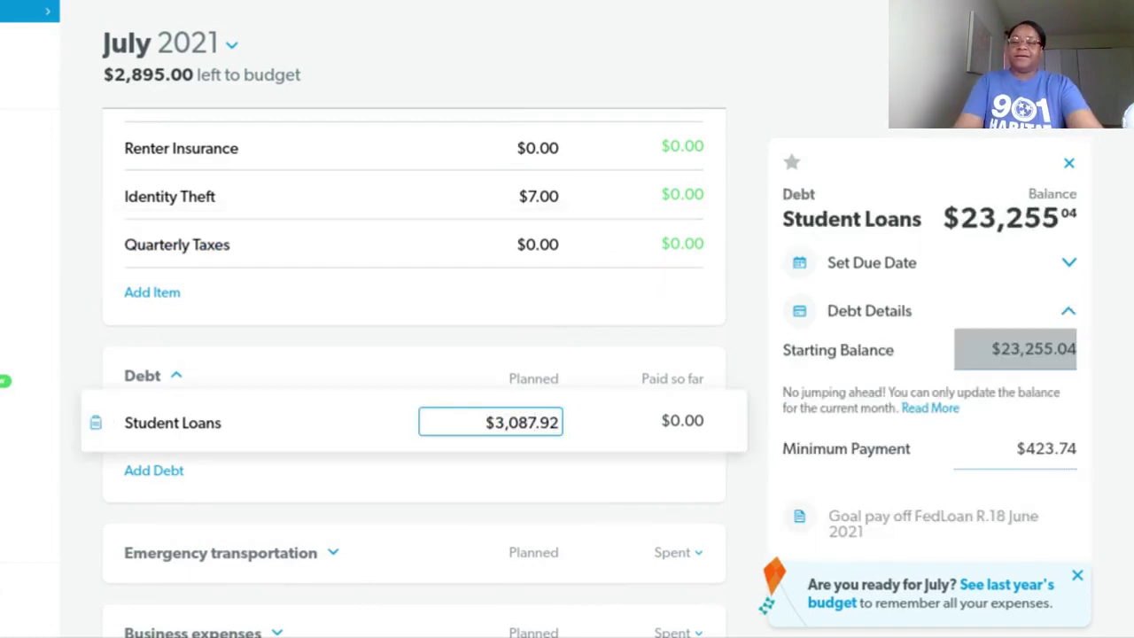
key(BackSpace)
key(BackSpace)
key(BackSpace)
key(BackSpace)
key(BackSpace)
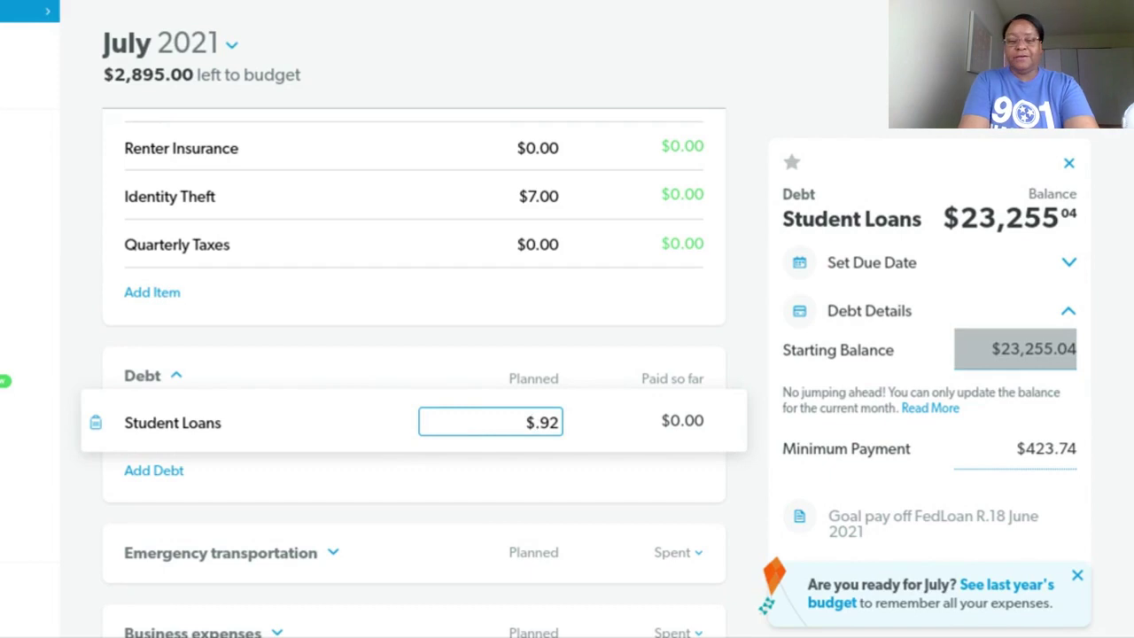
text(5982)
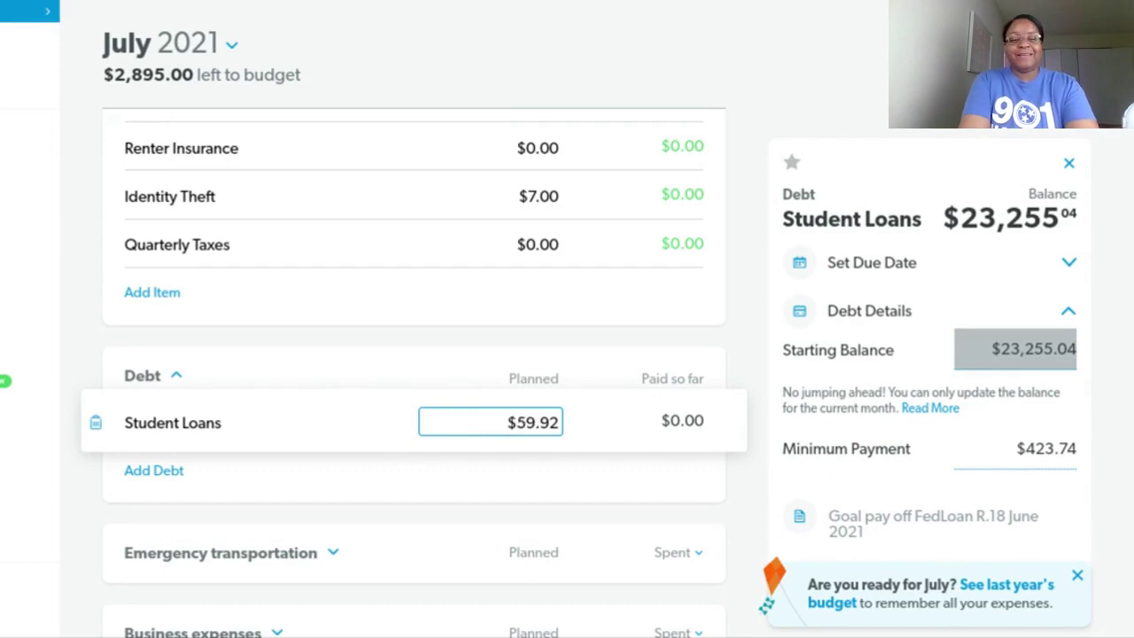
key(Tab)
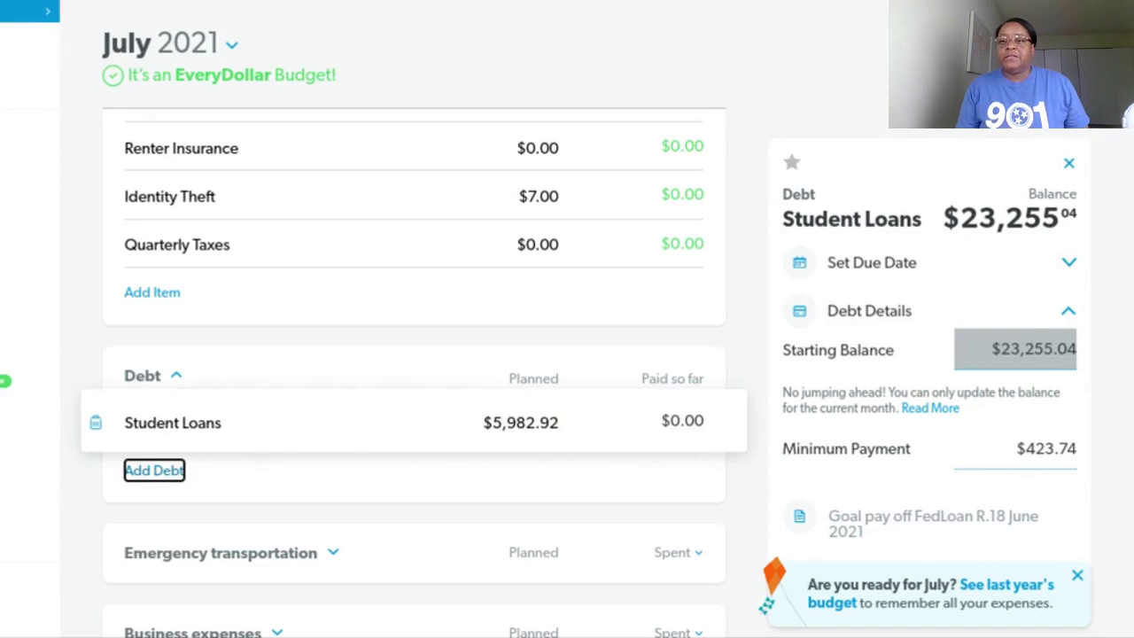
click(1070, 168)
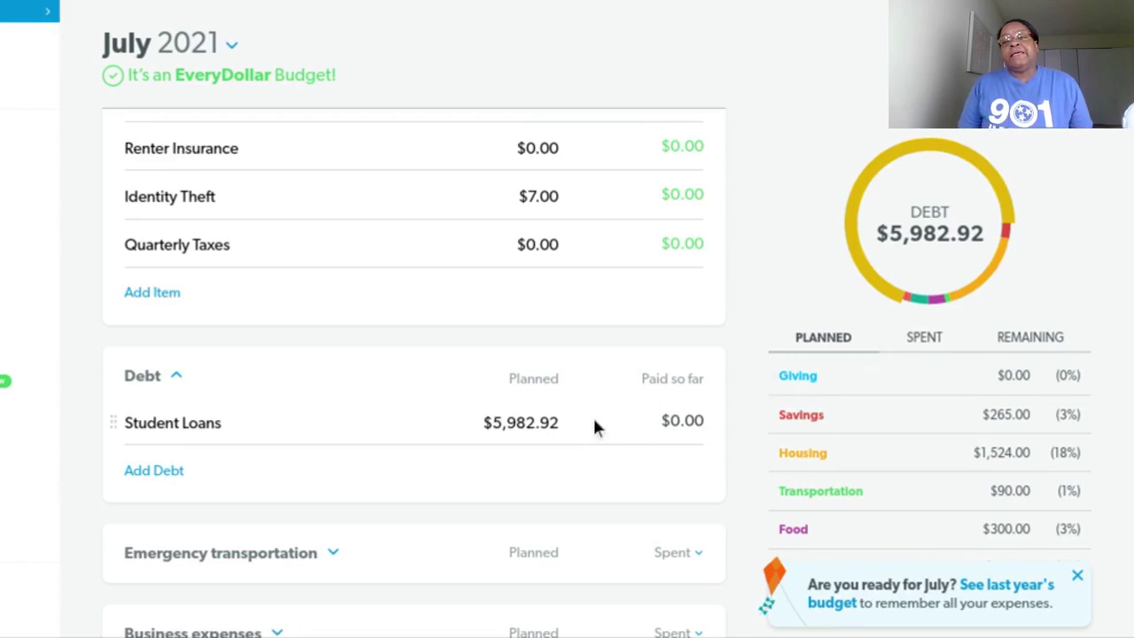
Review the planned totals by category in the budget summary, and look over the July budget from Debt back up to Income
scroll(983, 456, down, 3)
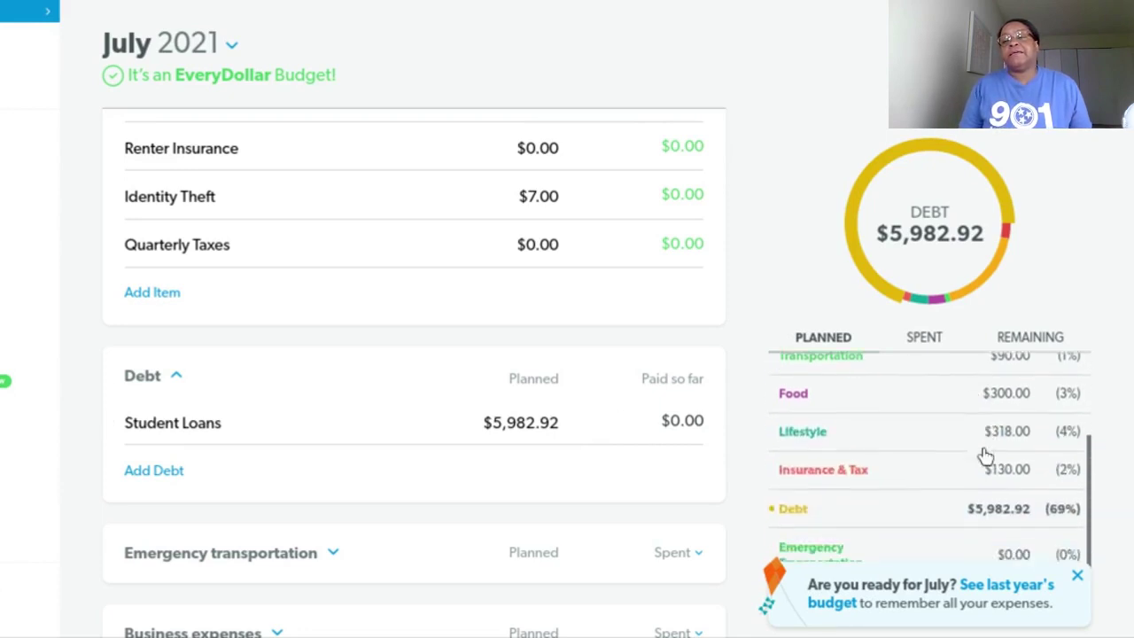
scroll(984, 452, down, 1)
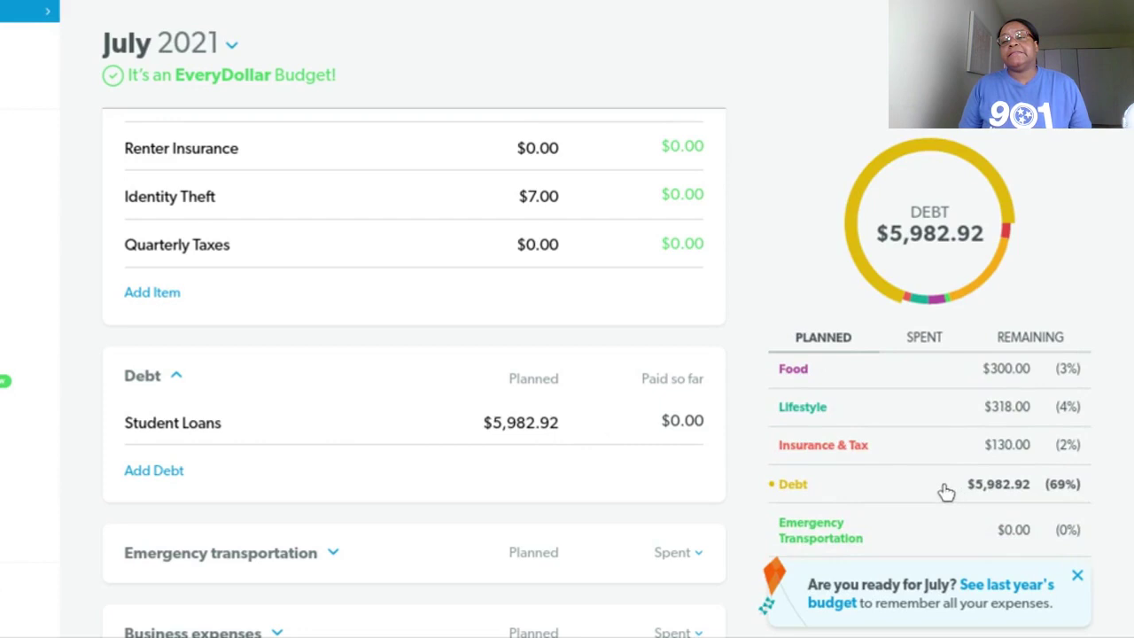
scroll(949, 483, down, 1)
scroll(545, 429, up, 1)
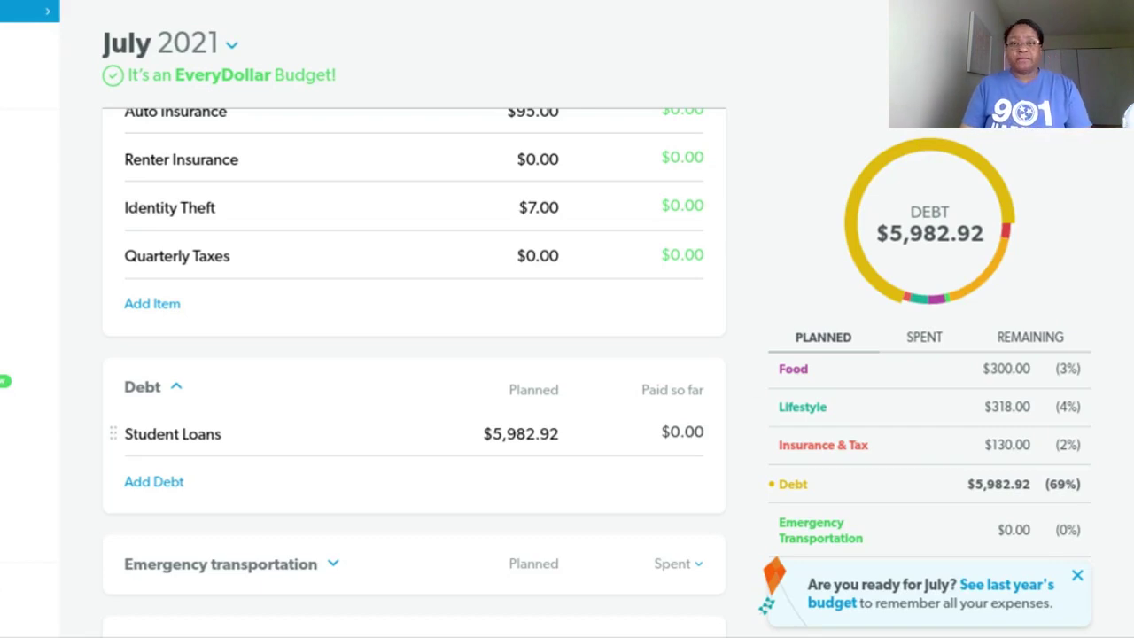
scroll(736, 380, up, 10)
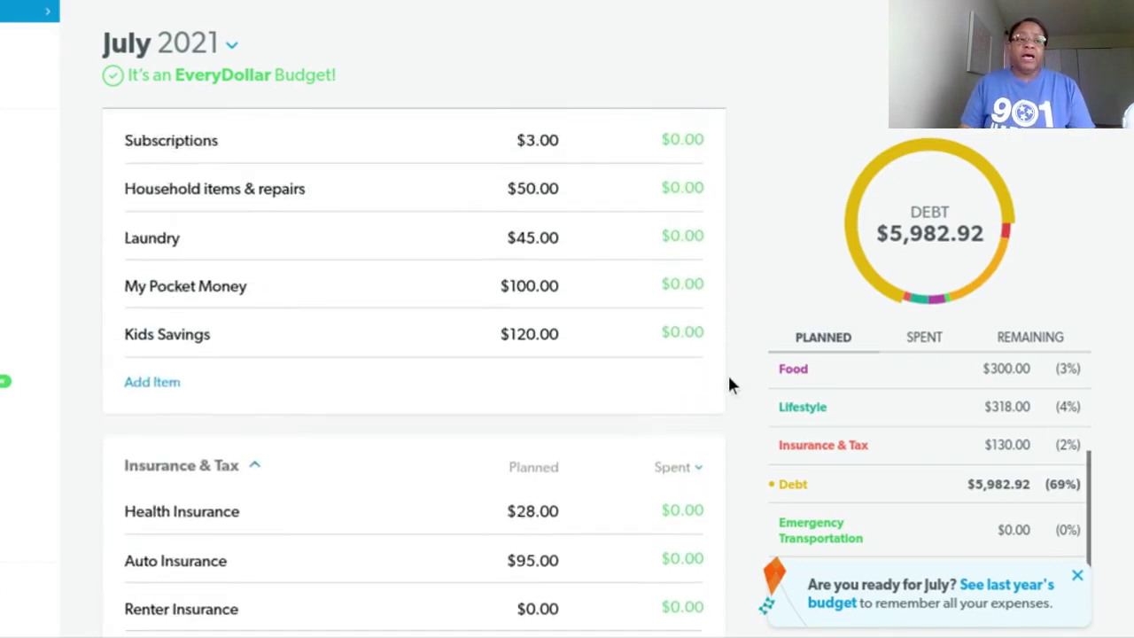
scroll(729, 379, up, 10)
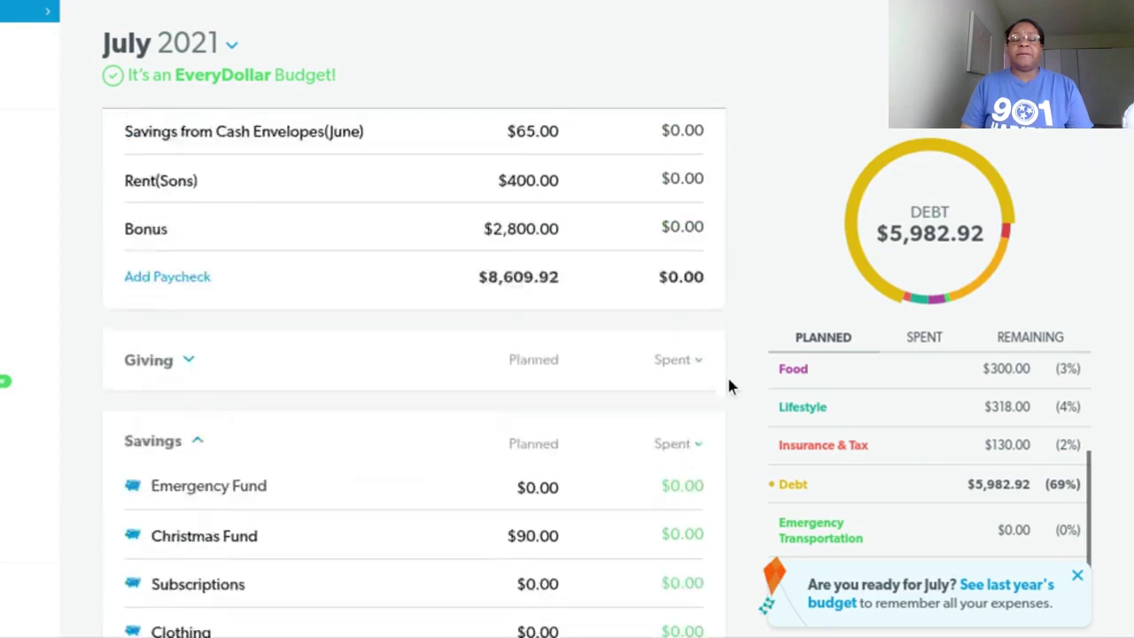
scroll(718, 378, up, 1)
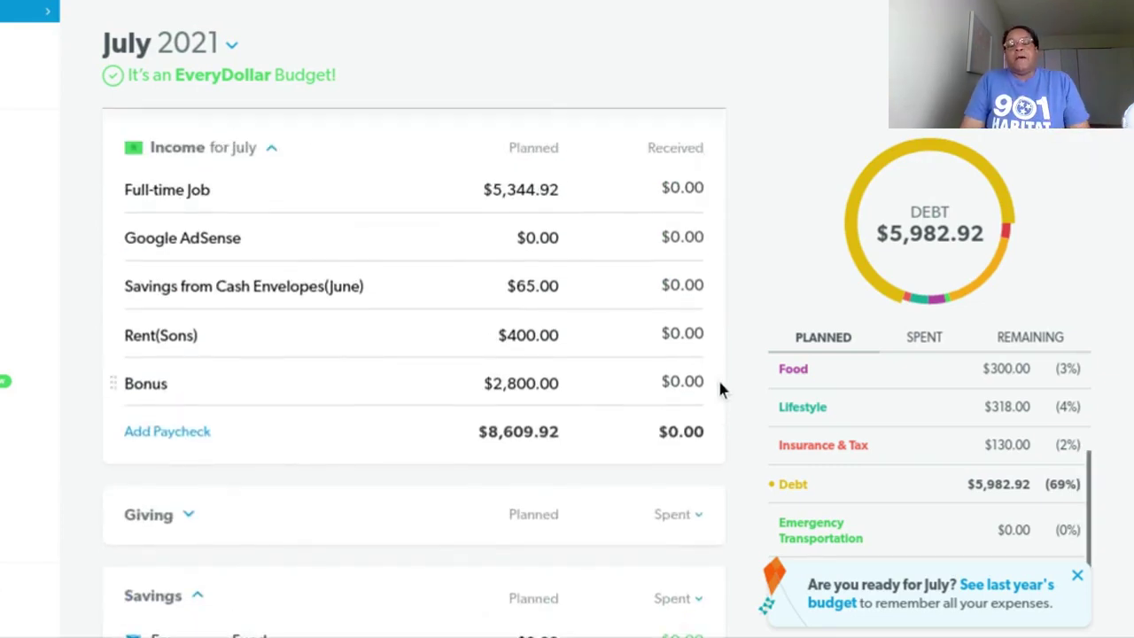